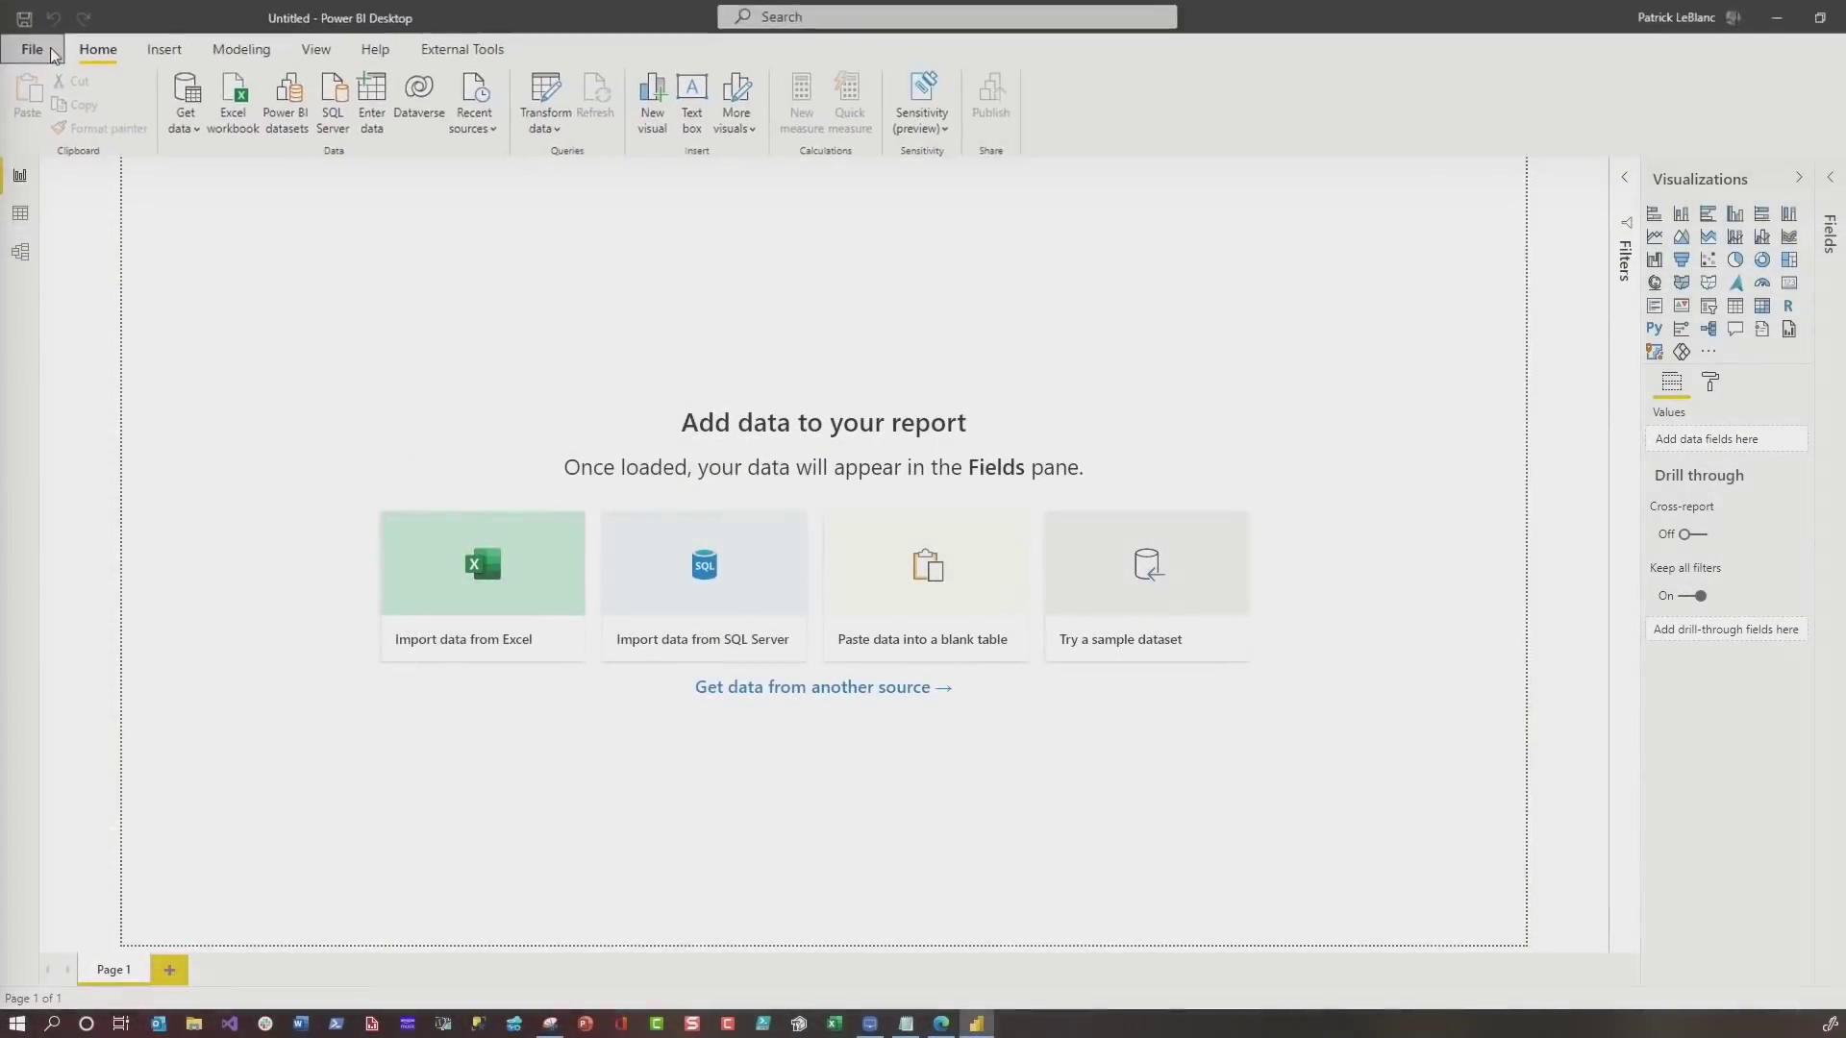
# - Bring up the R scripting page of Power BI's global Options, showing the detected R home directory
pyautogui.click(53, 86)
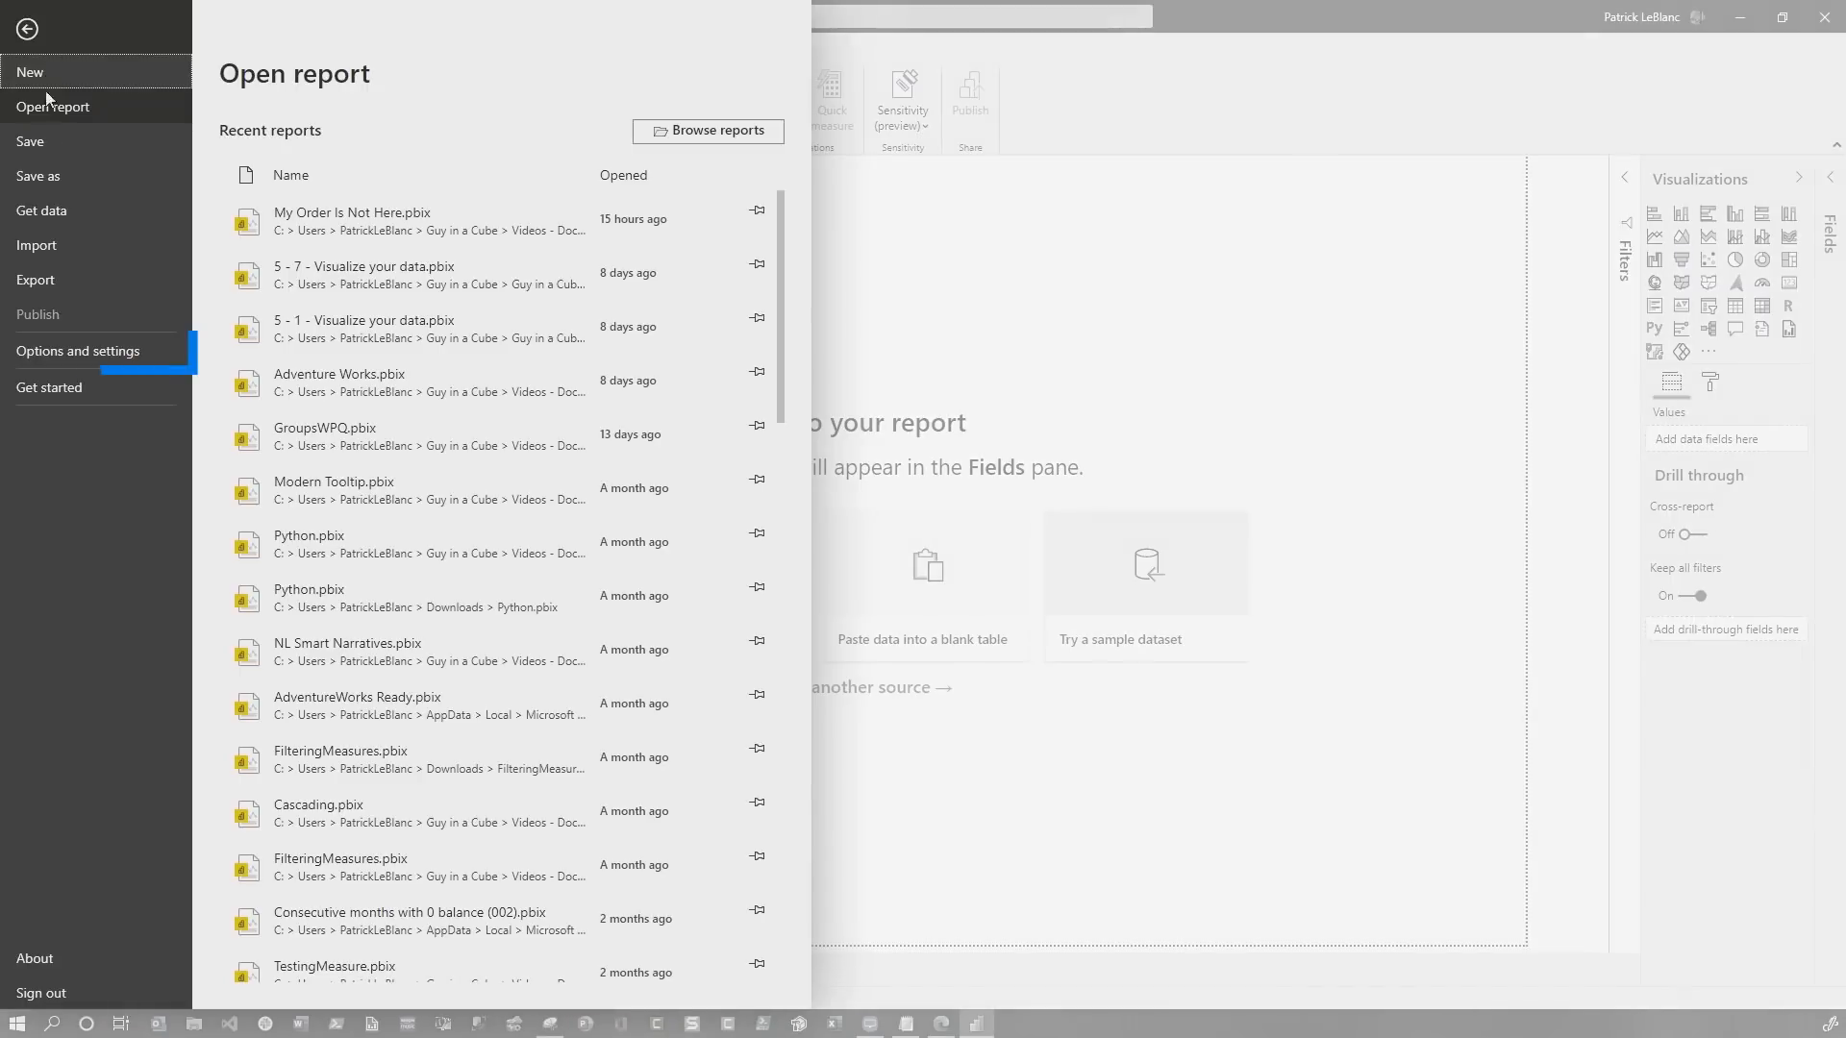
pyautogui.click(79, 351)
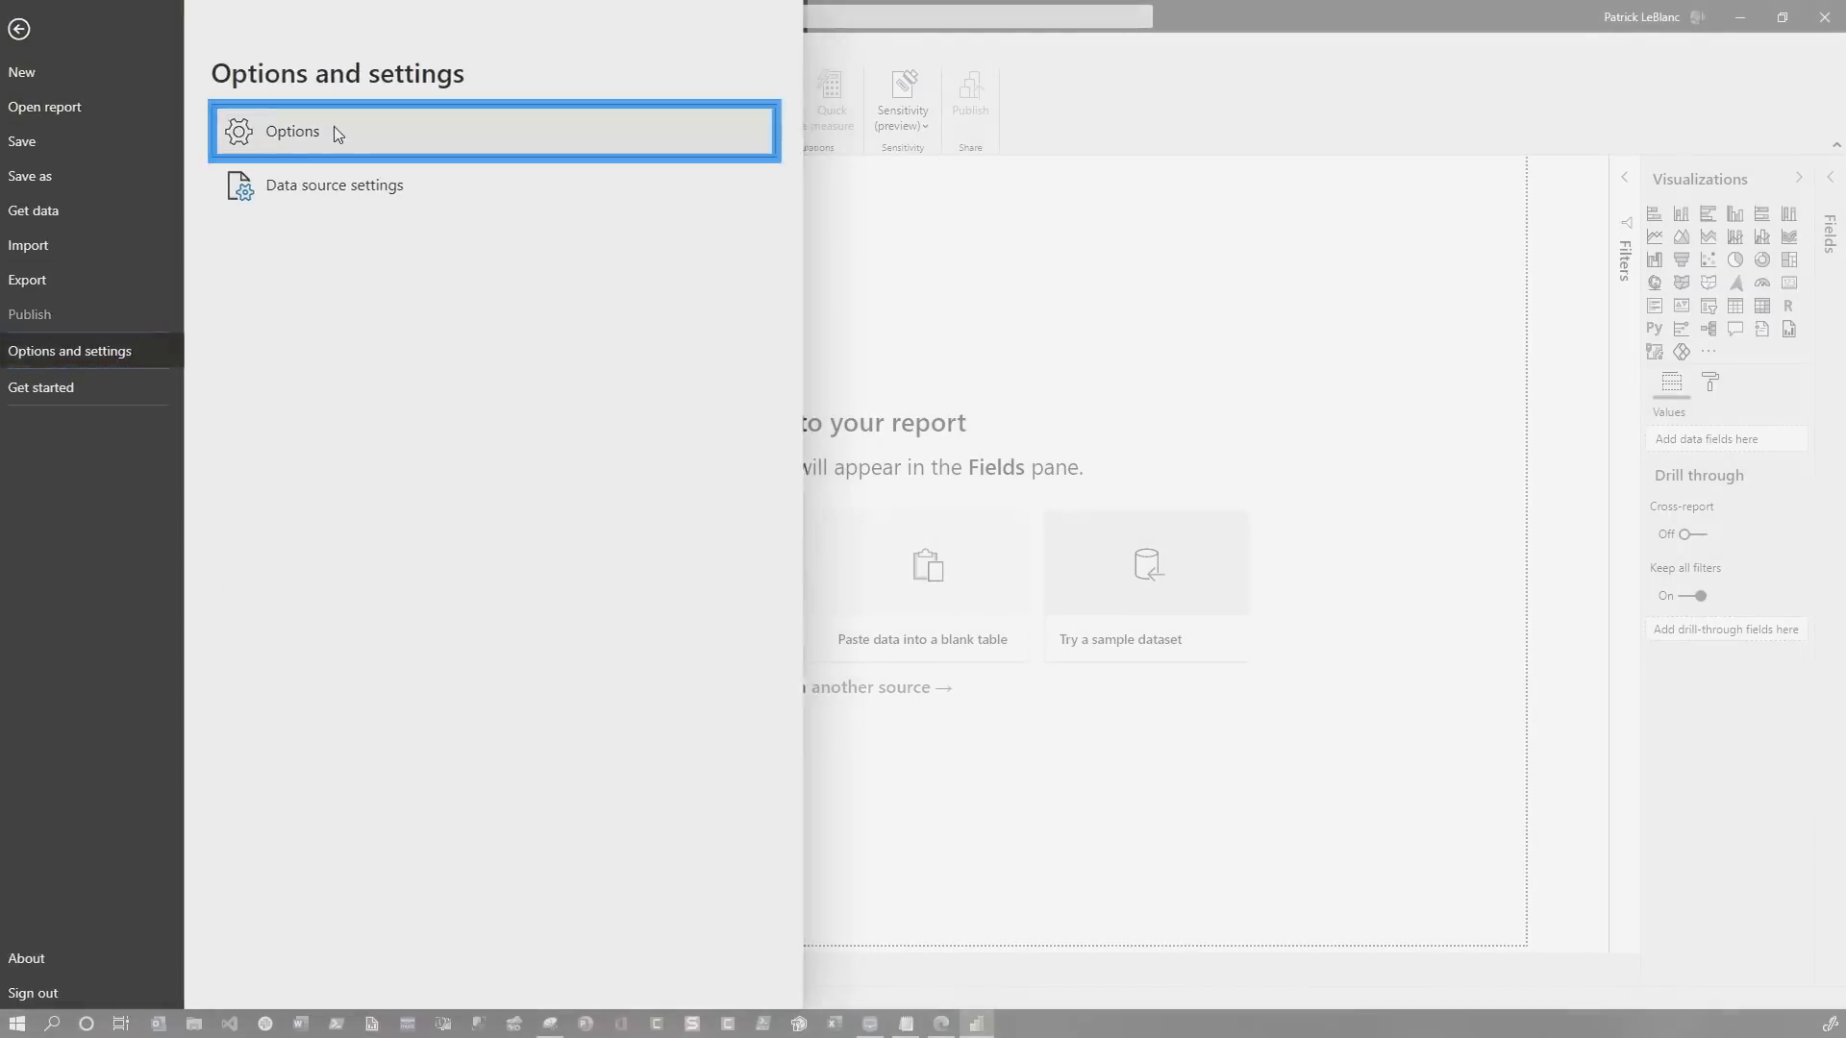
pyautogui.click(356, 130)
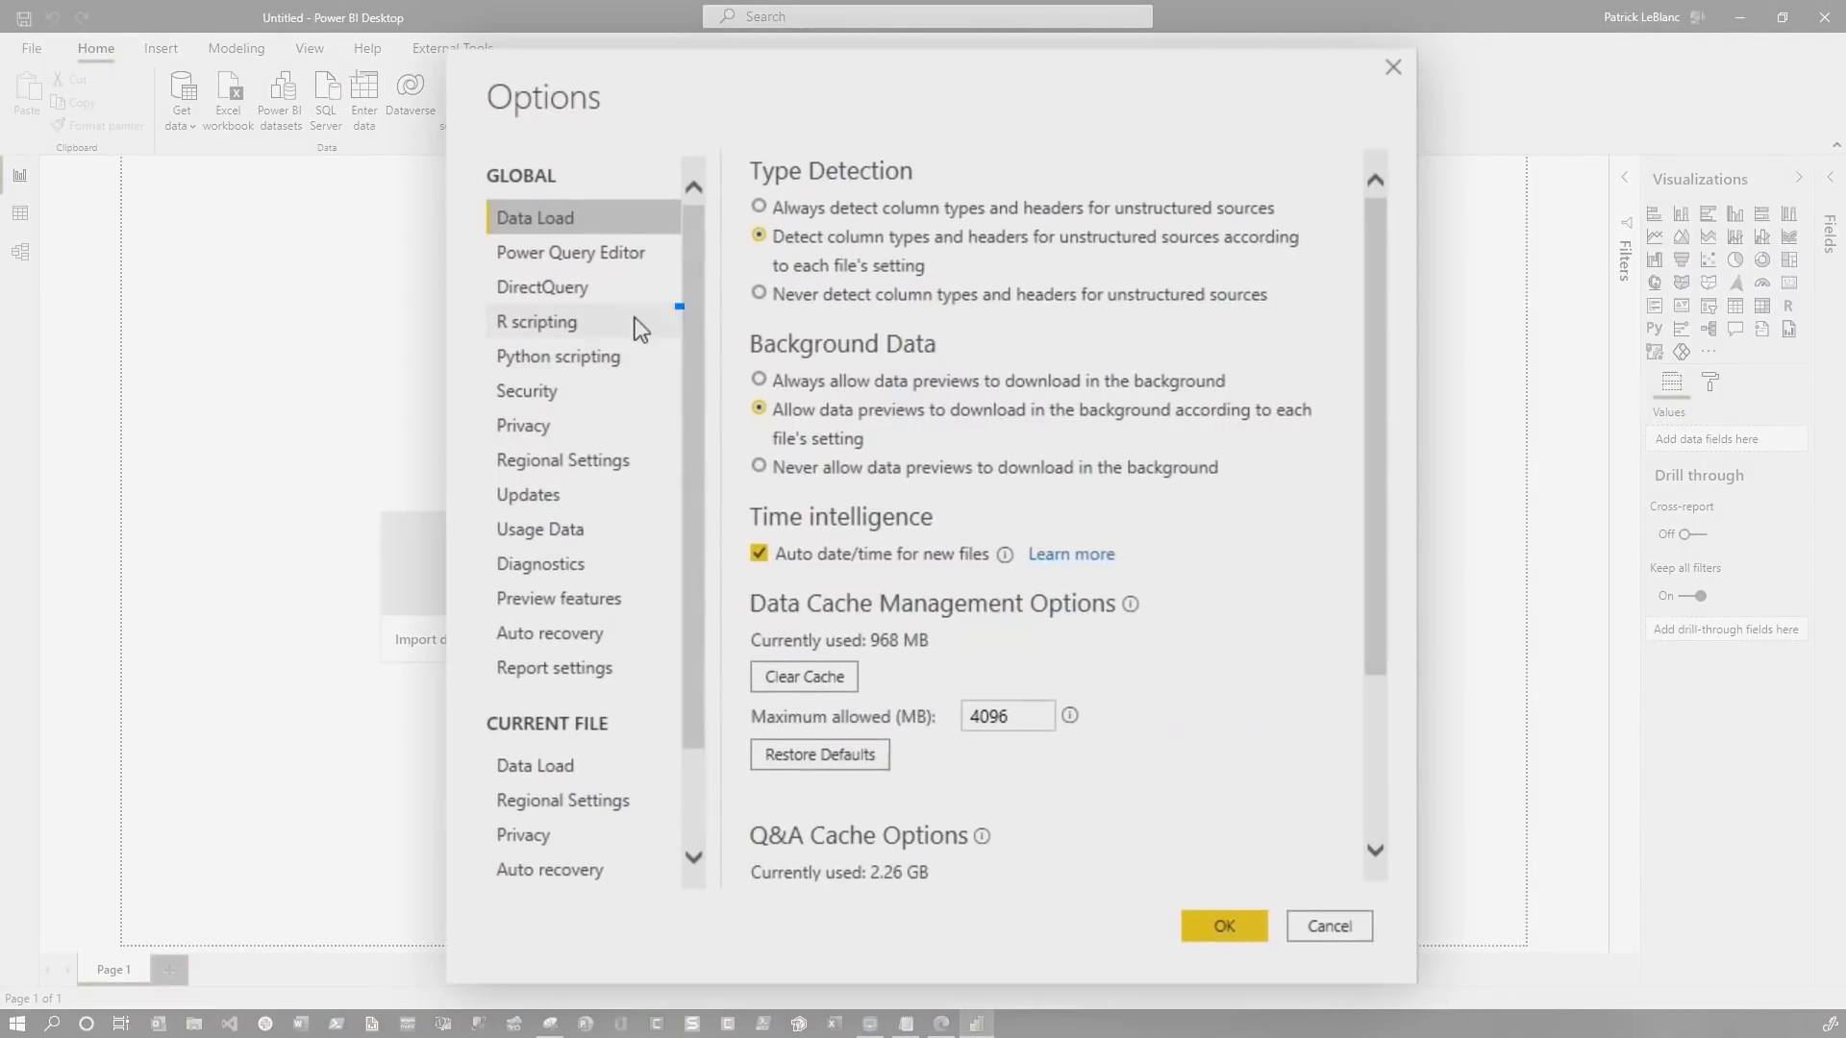
pyautogui.click(537, 324)
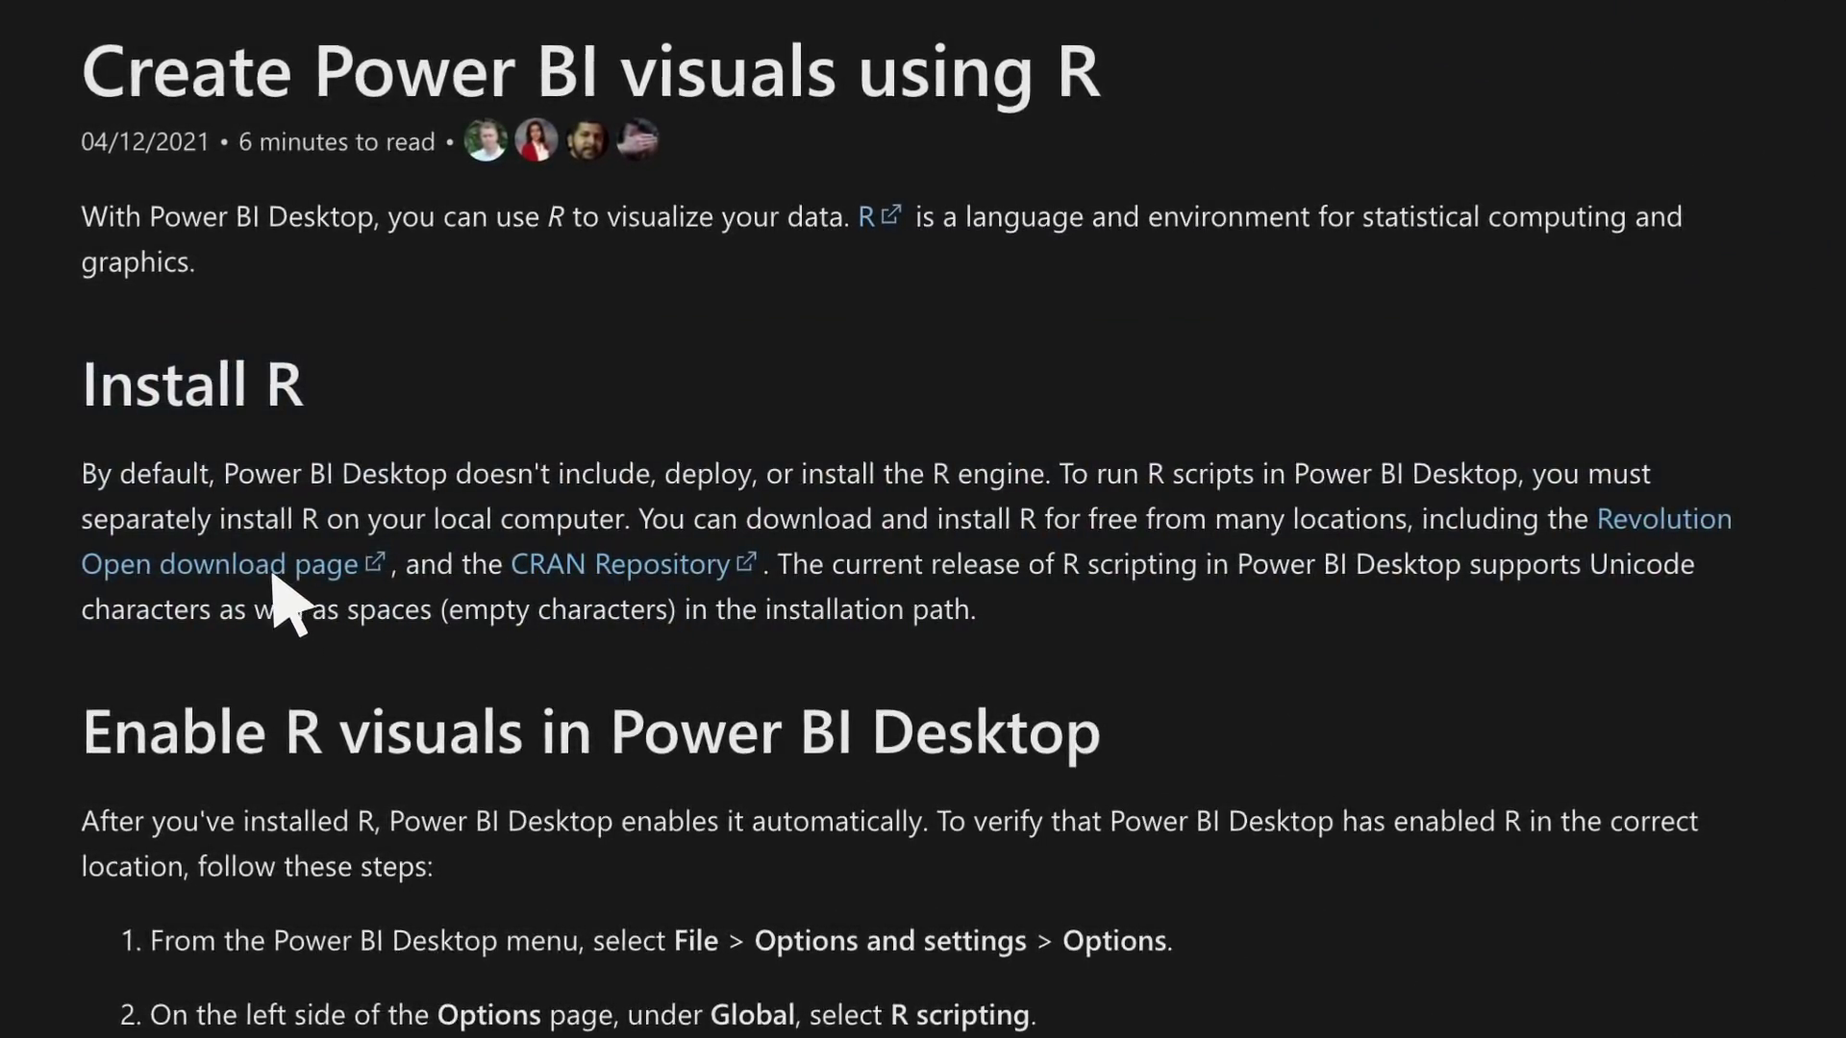
# - Follow the Revolution Open link from the Install R guidance to the Microsoft R Open 4.0.2 download page
pyautogui.click(296, 567)
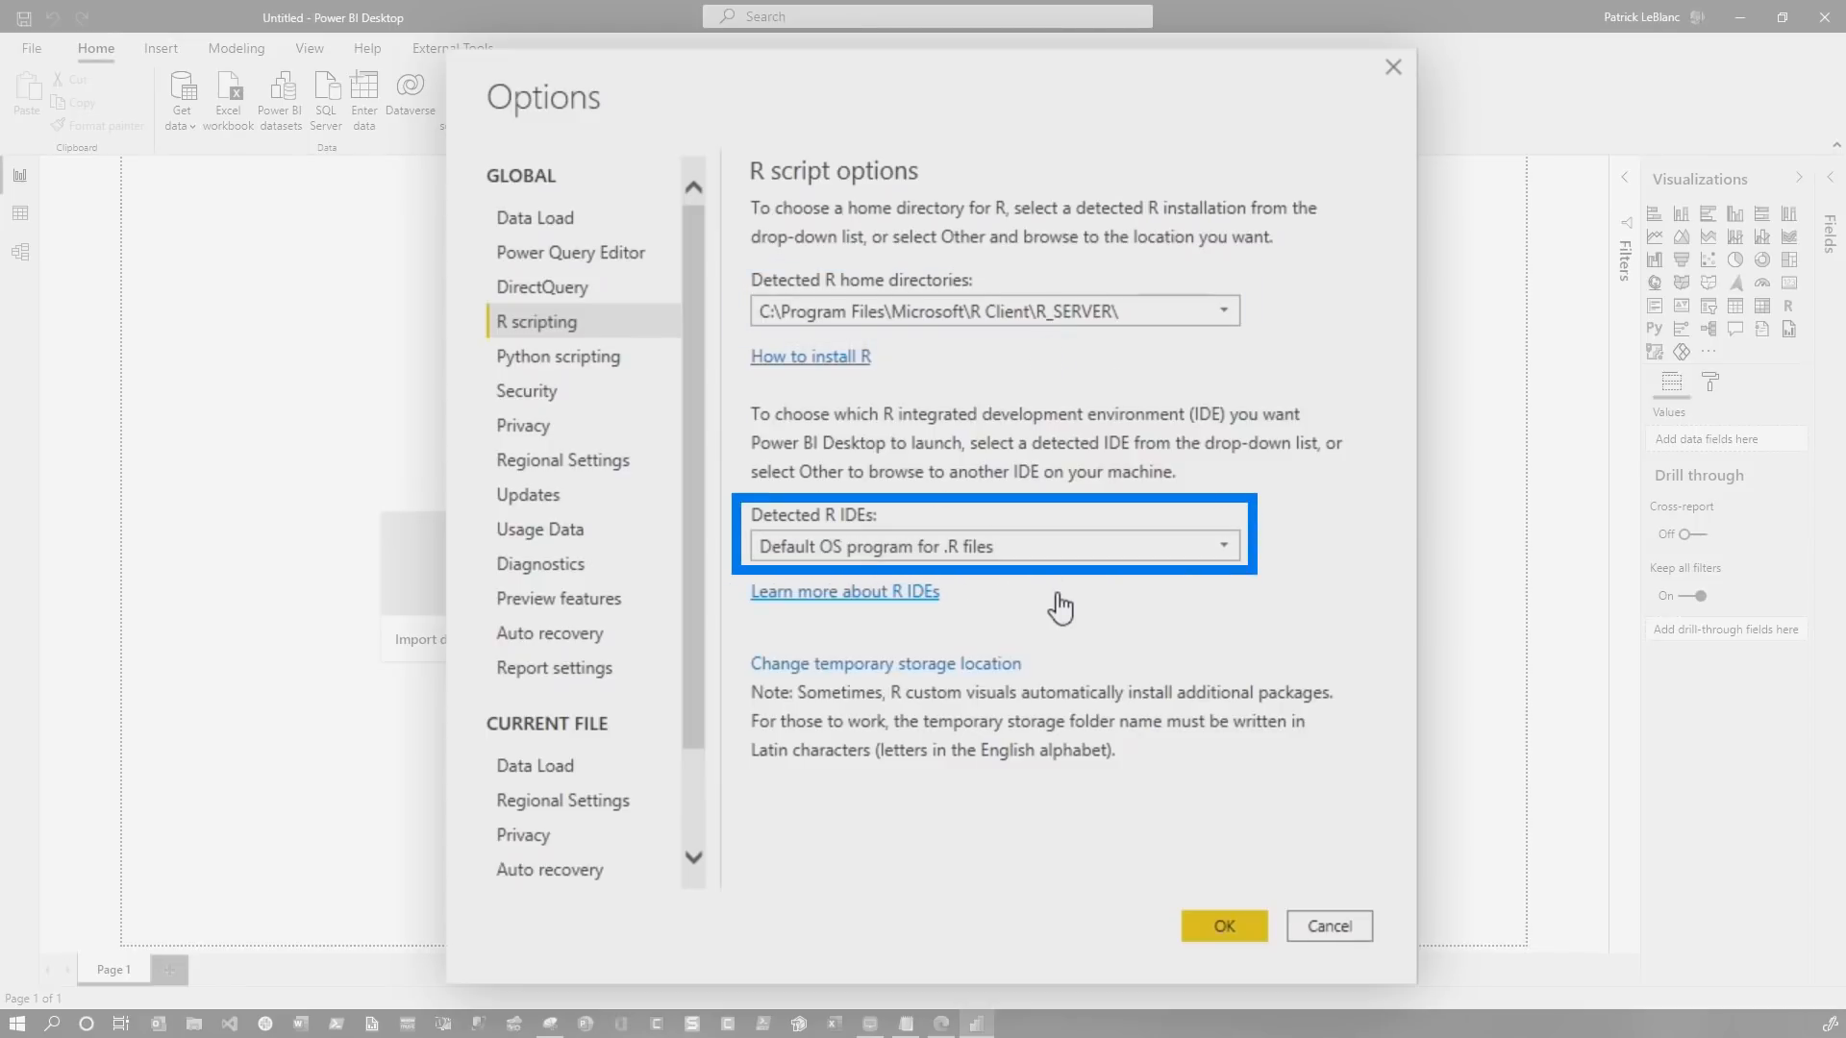
# - Confirm the R scripting options with OK and return to the empty report
pyautogui.click(1221, 926)
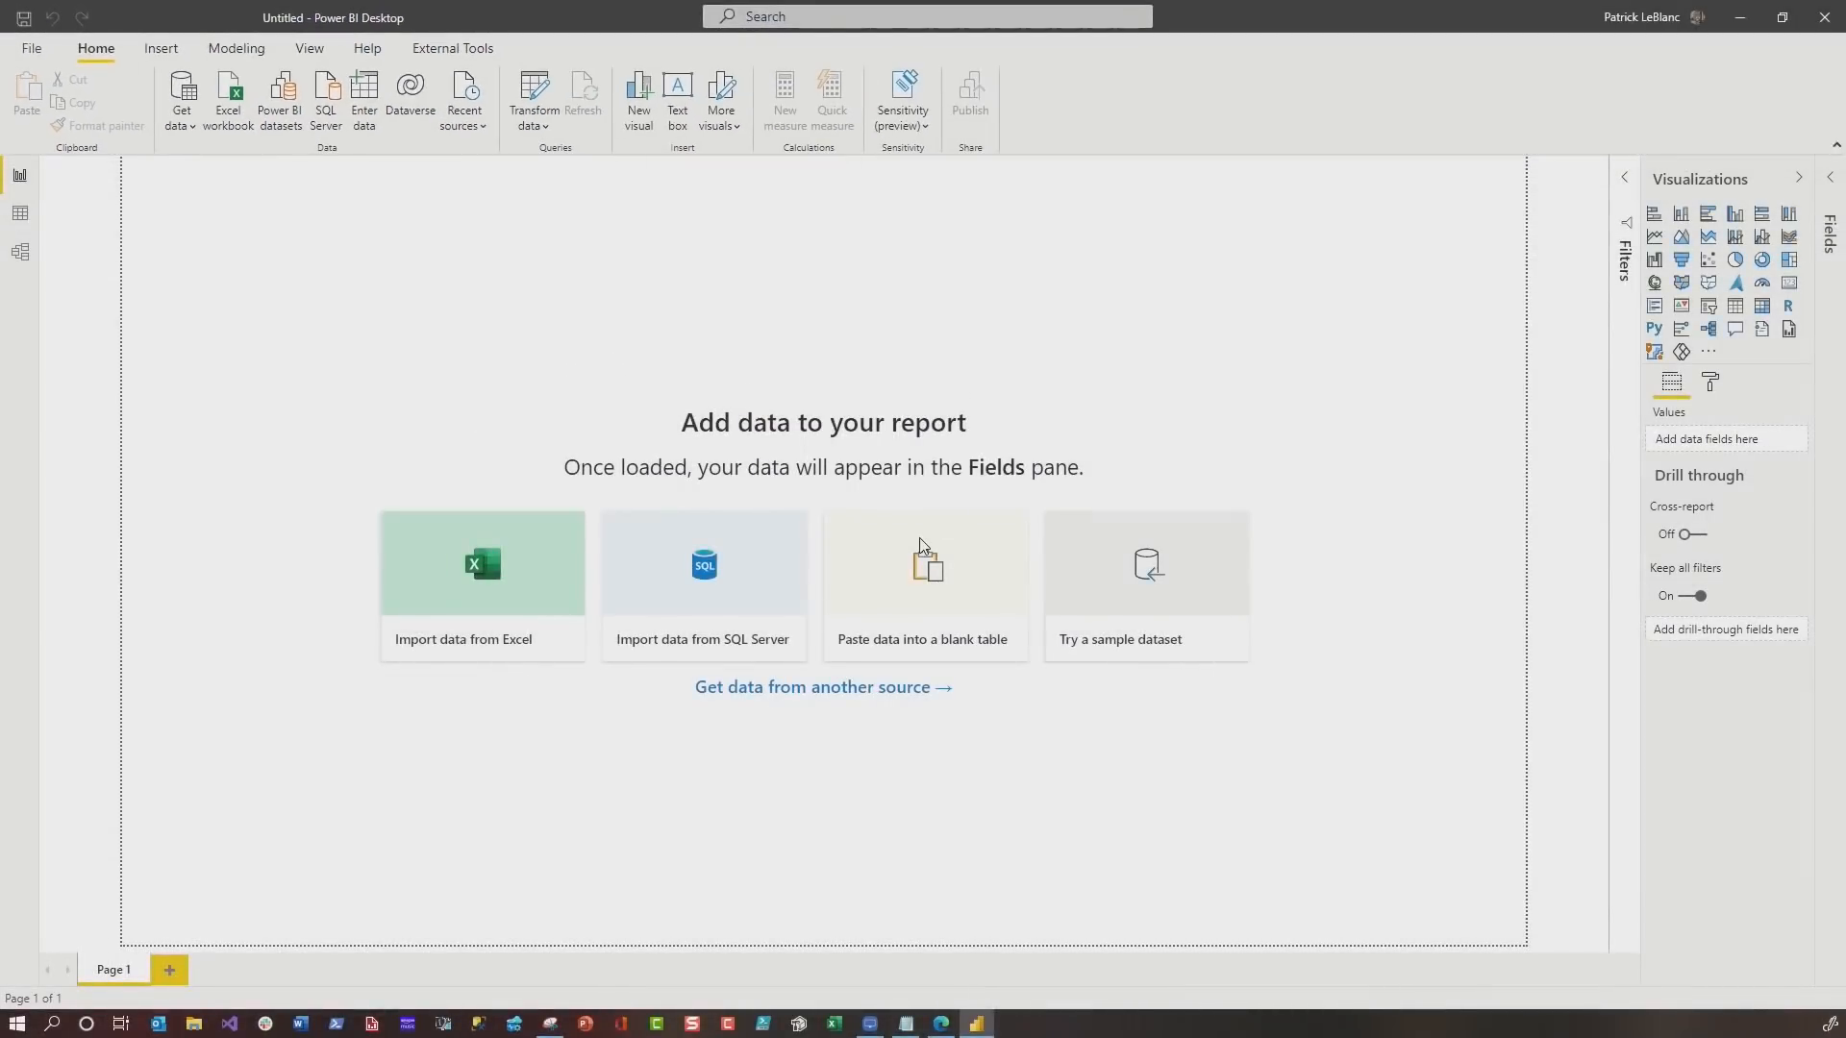
pyautogui.write('r scrip')
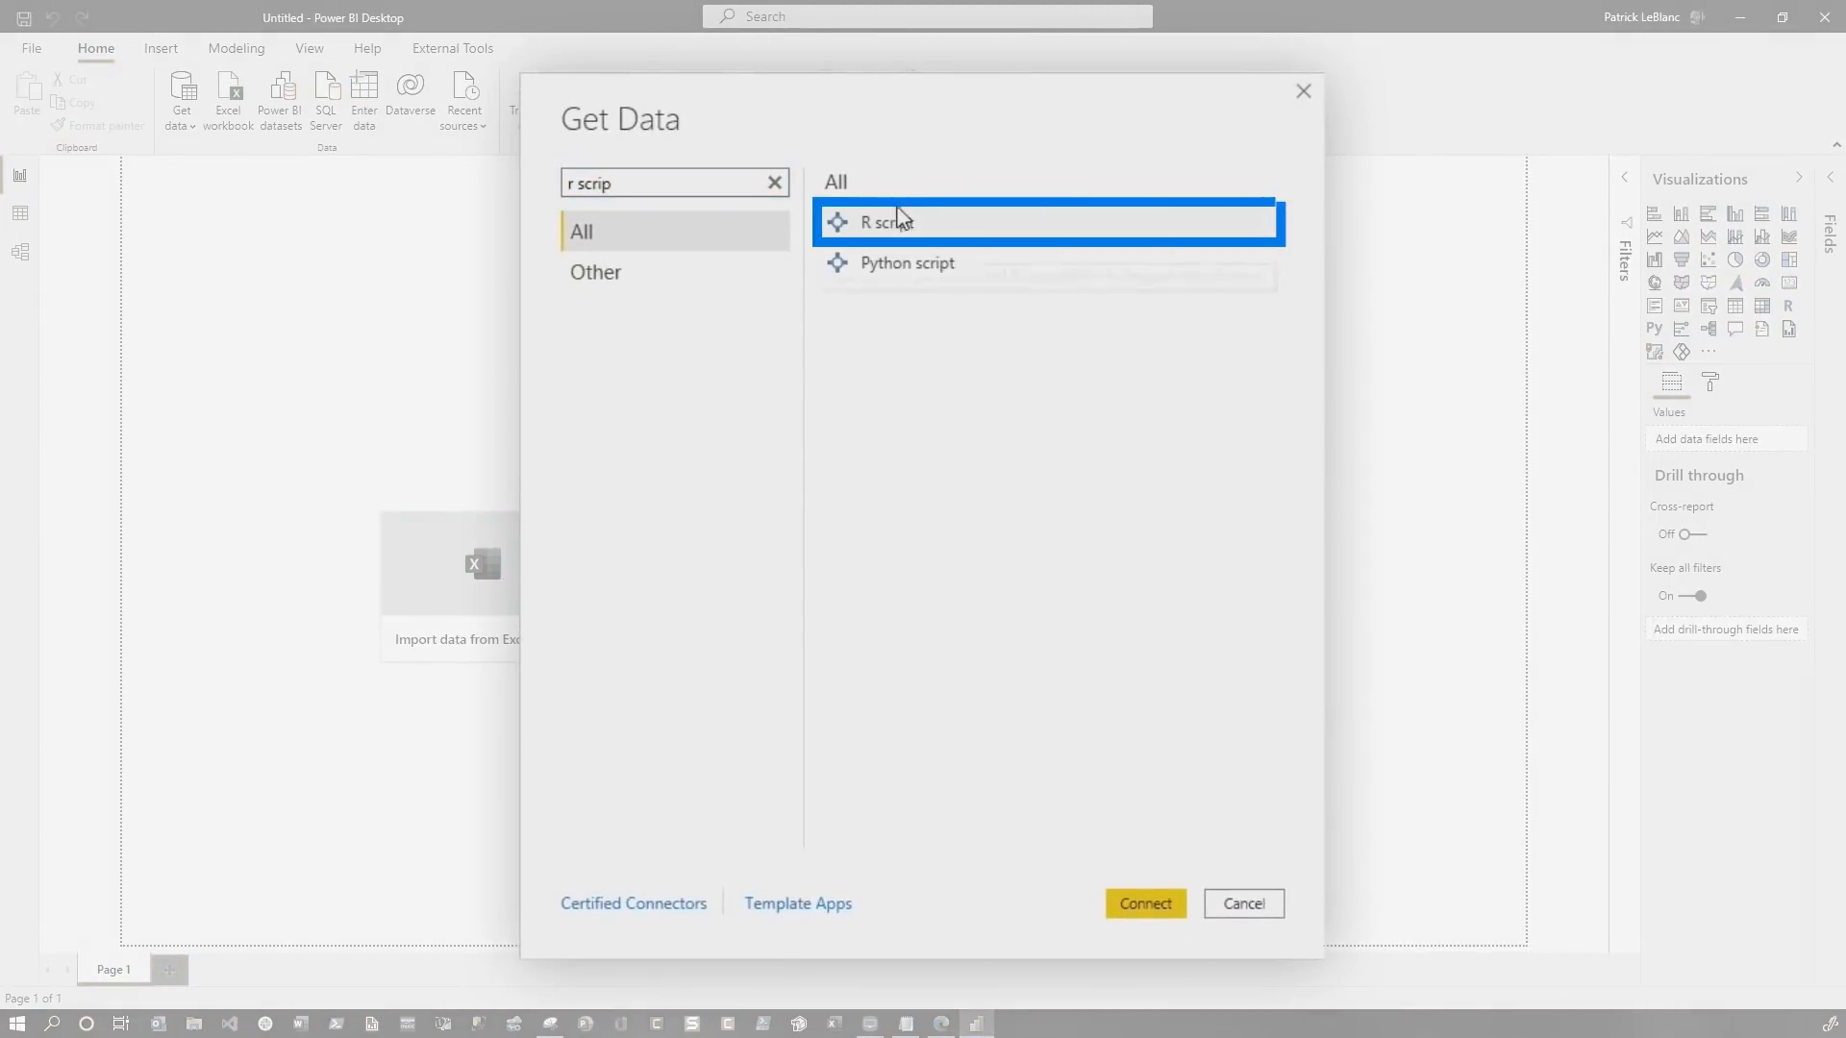
# - Connect to an R script data source so a loading script can be written
pyautogui.click(1146, 904)
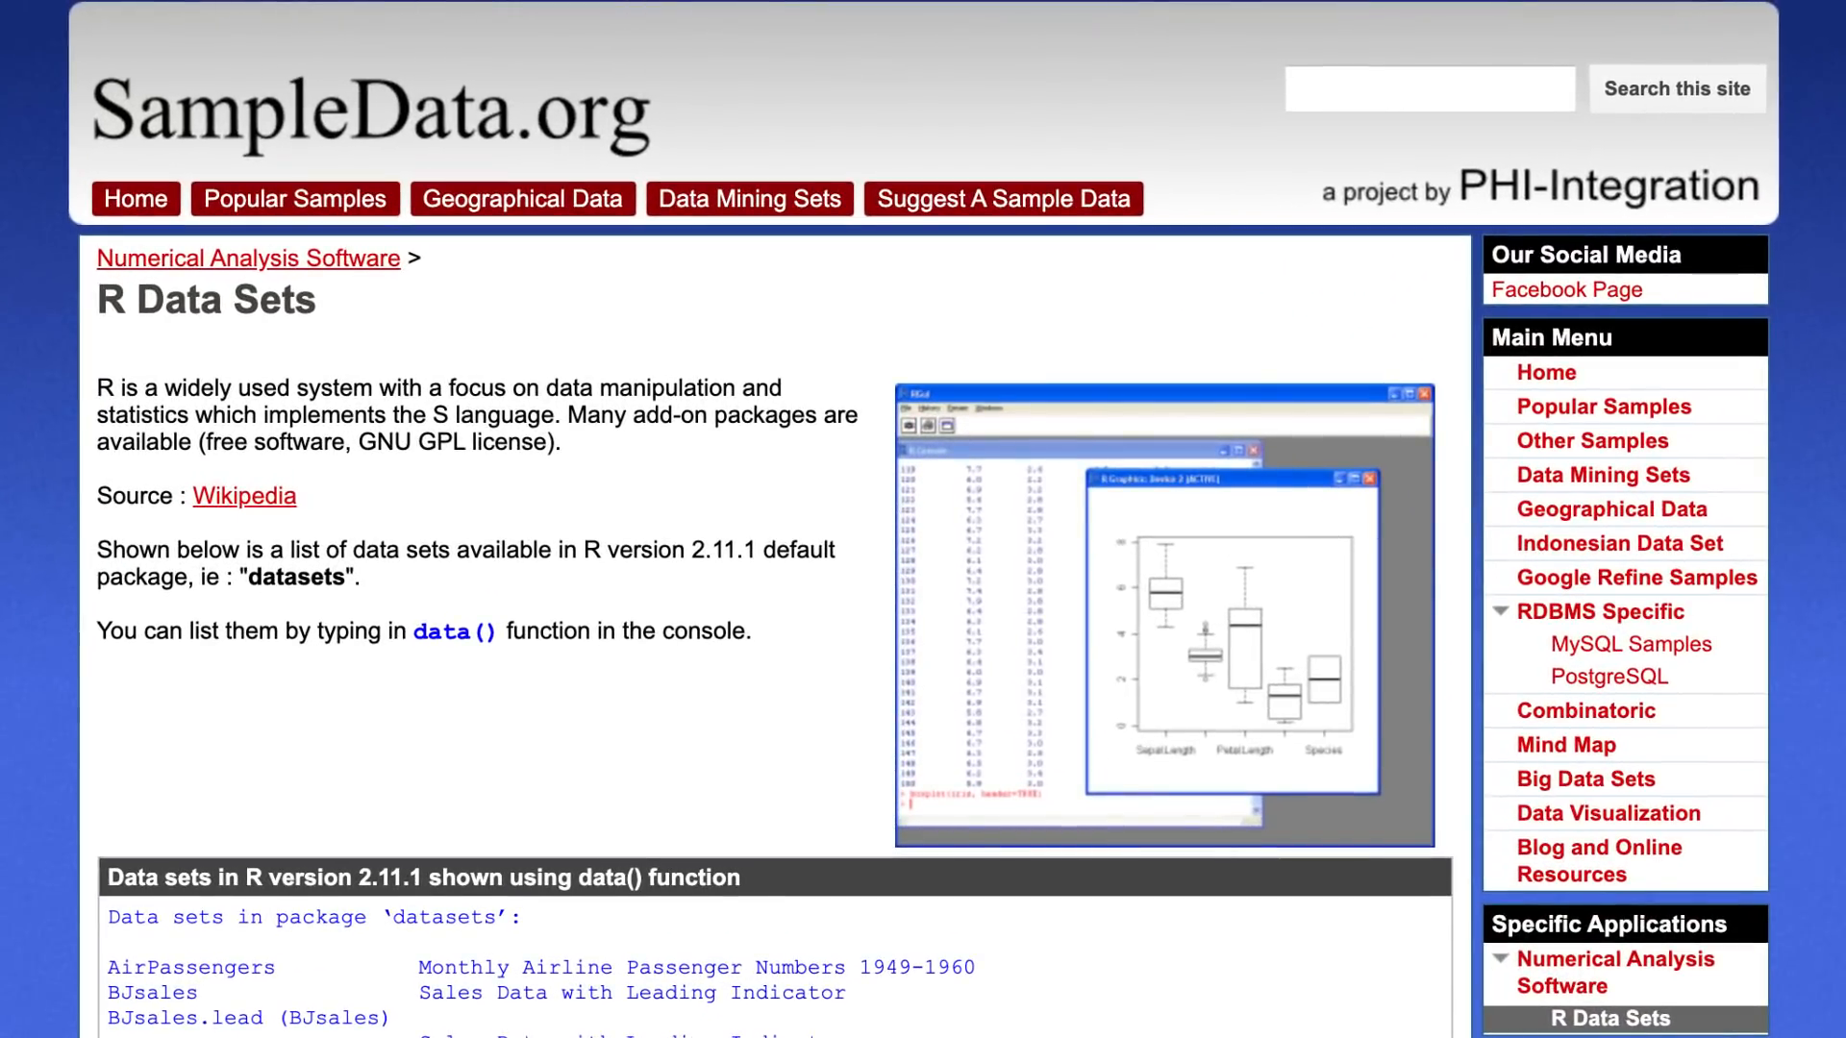
pyautogui.scroll(-10, 765, 577)
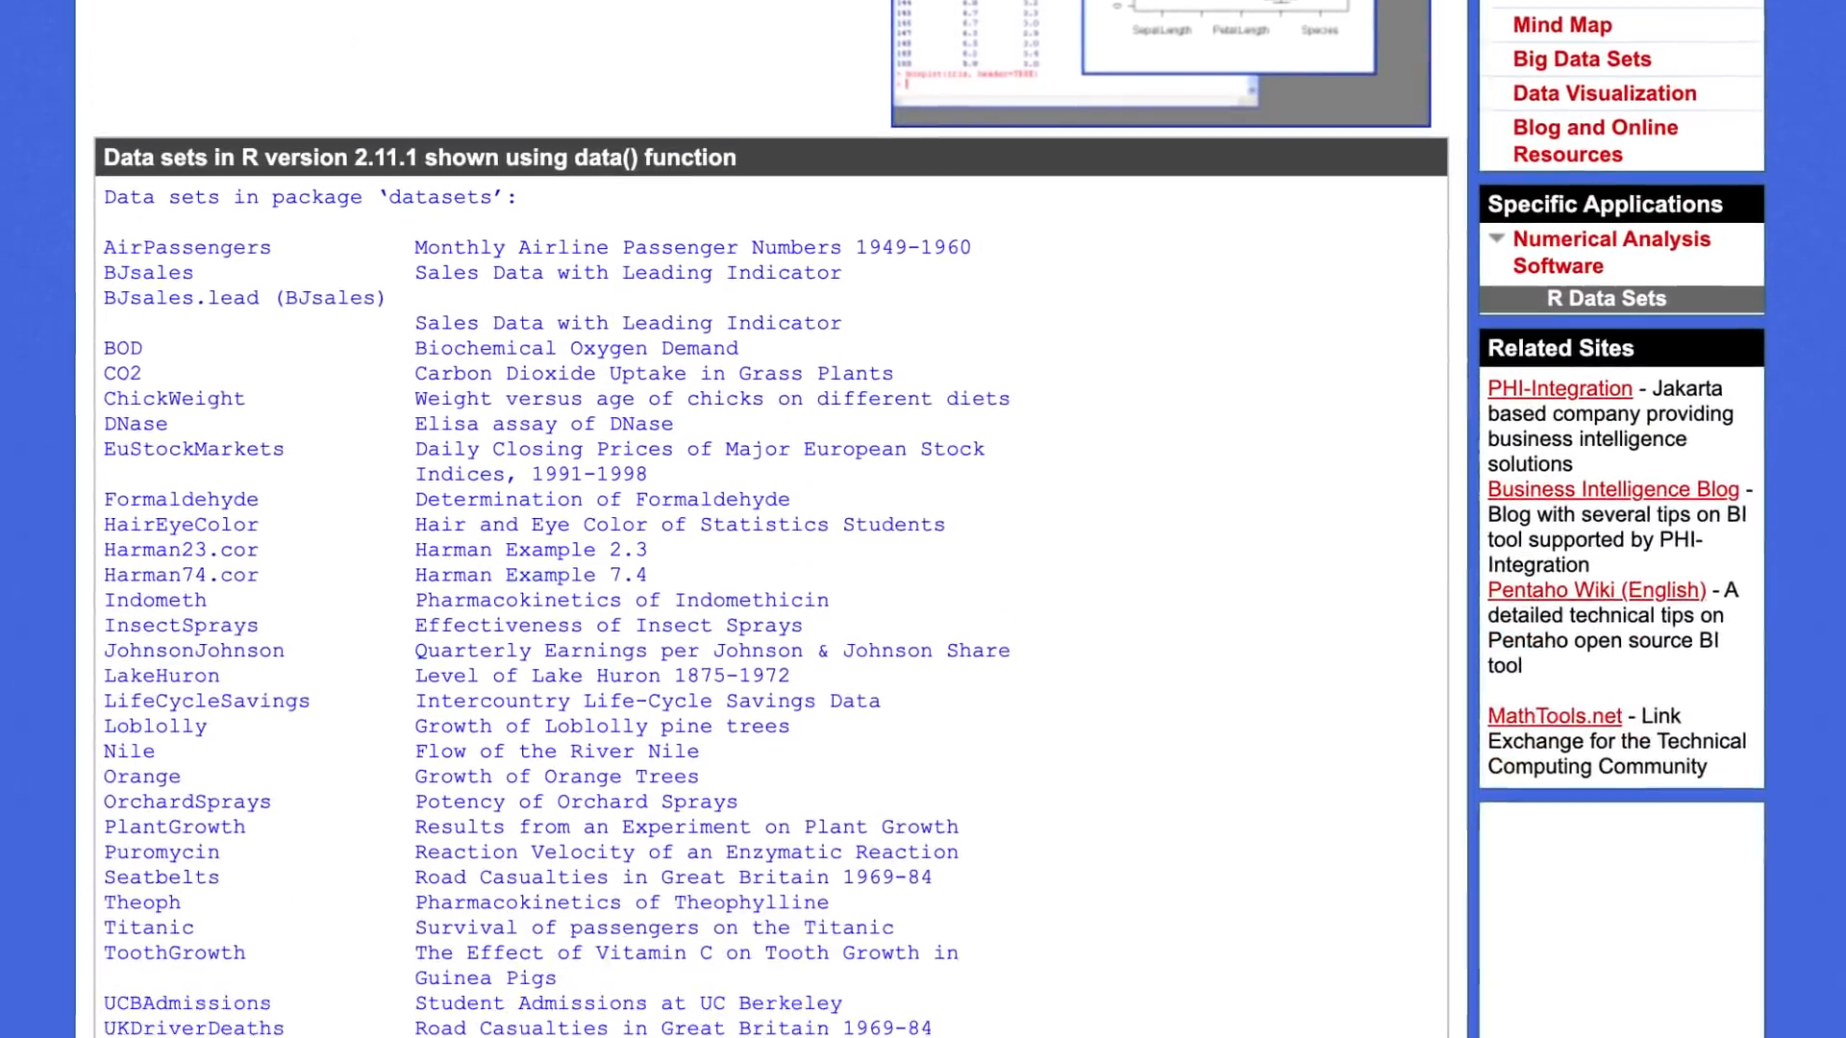
pyautogui.scroll(-8, 765, 577)
pyautogui.scroll(-5, 764, 577)
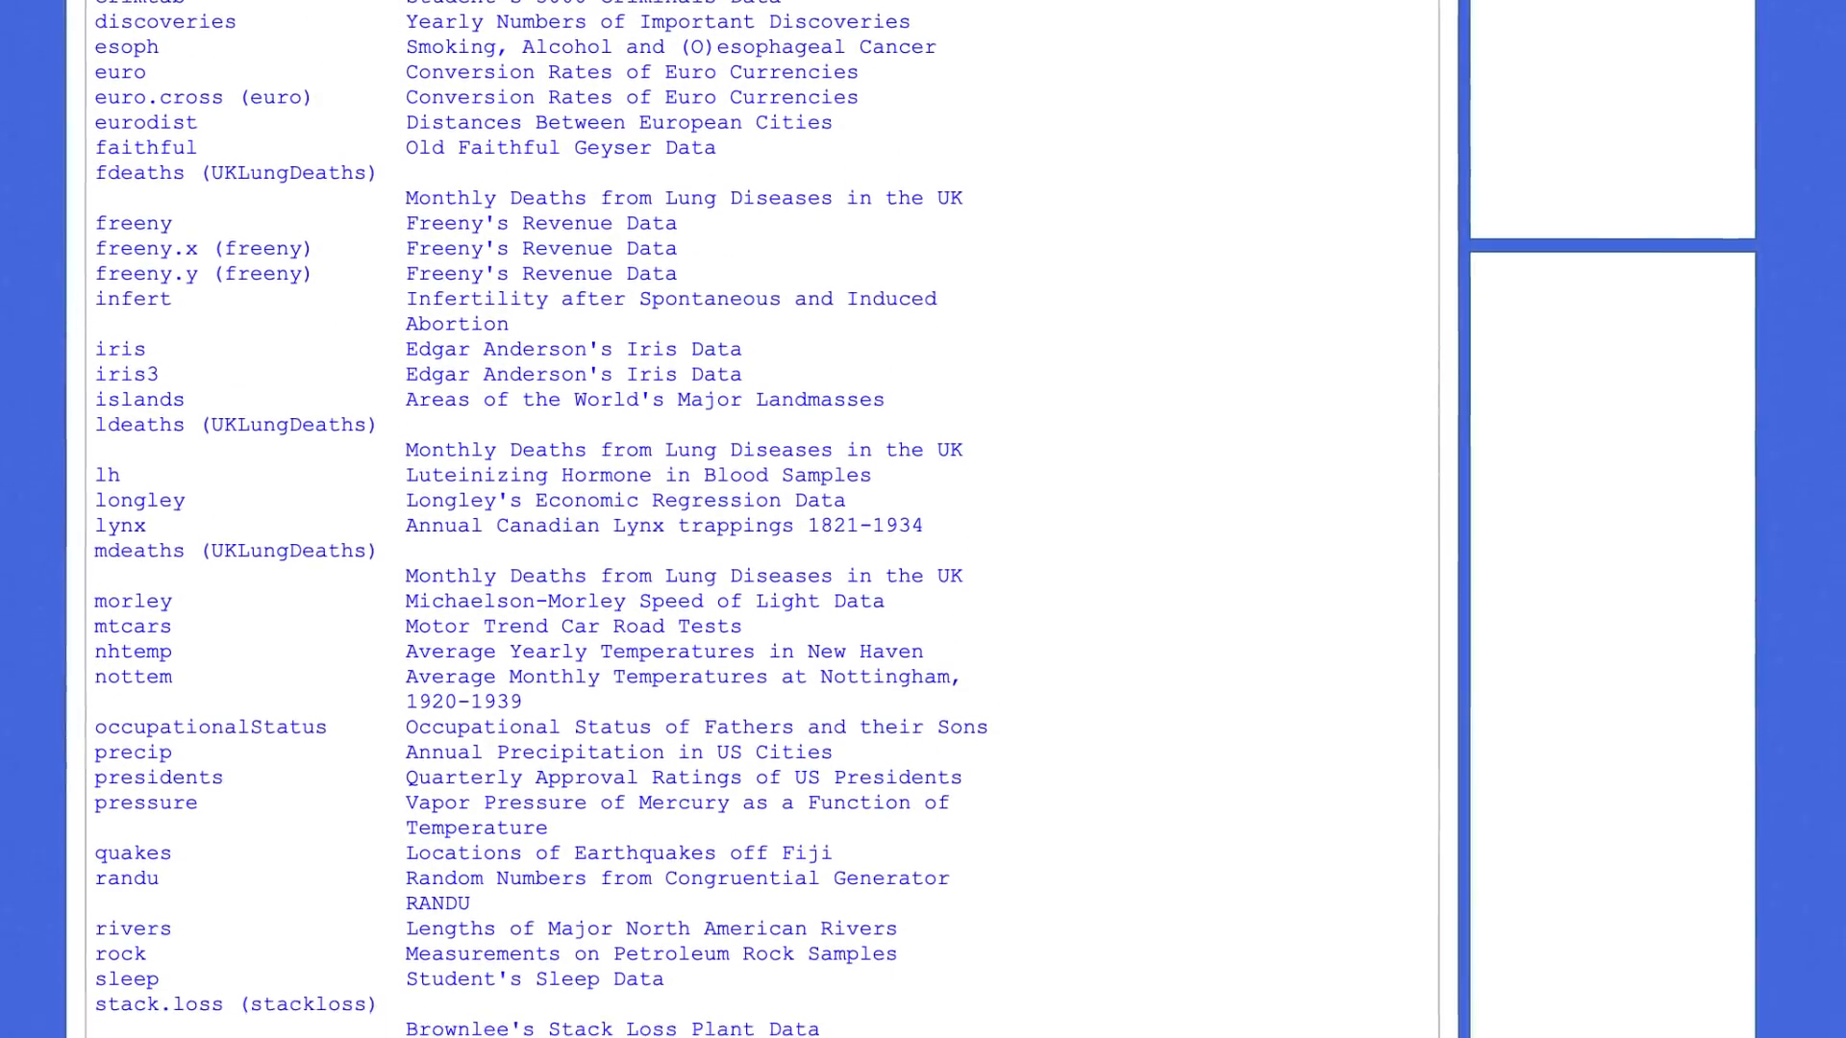
# - Mark the mtcars Motor Trend Car Road Tests row in SampleData.org's R data sets list
pyautogui.moveTo(94, 566); pyautogui.dragTo(742, 565)
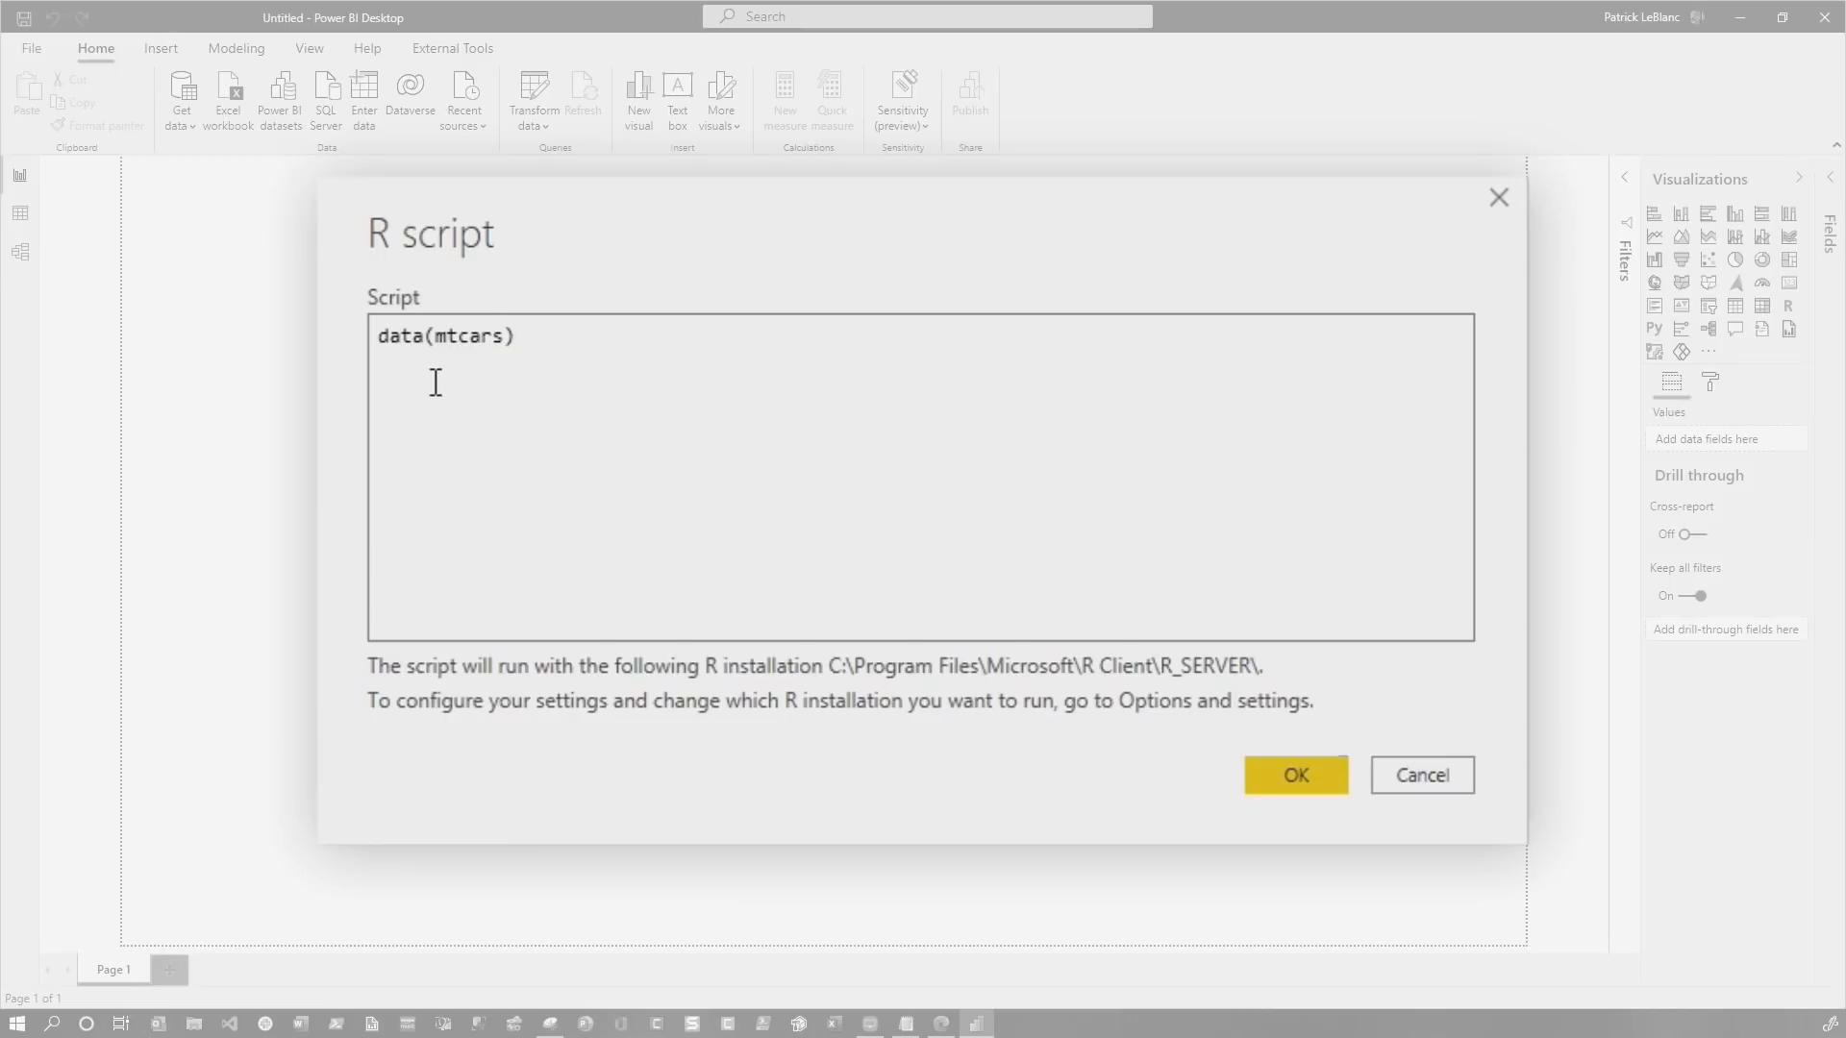
# - Run data(mtcars) and send the resulting mtcars table to Power Query for transformation
pyautogui.click(1170, 596)
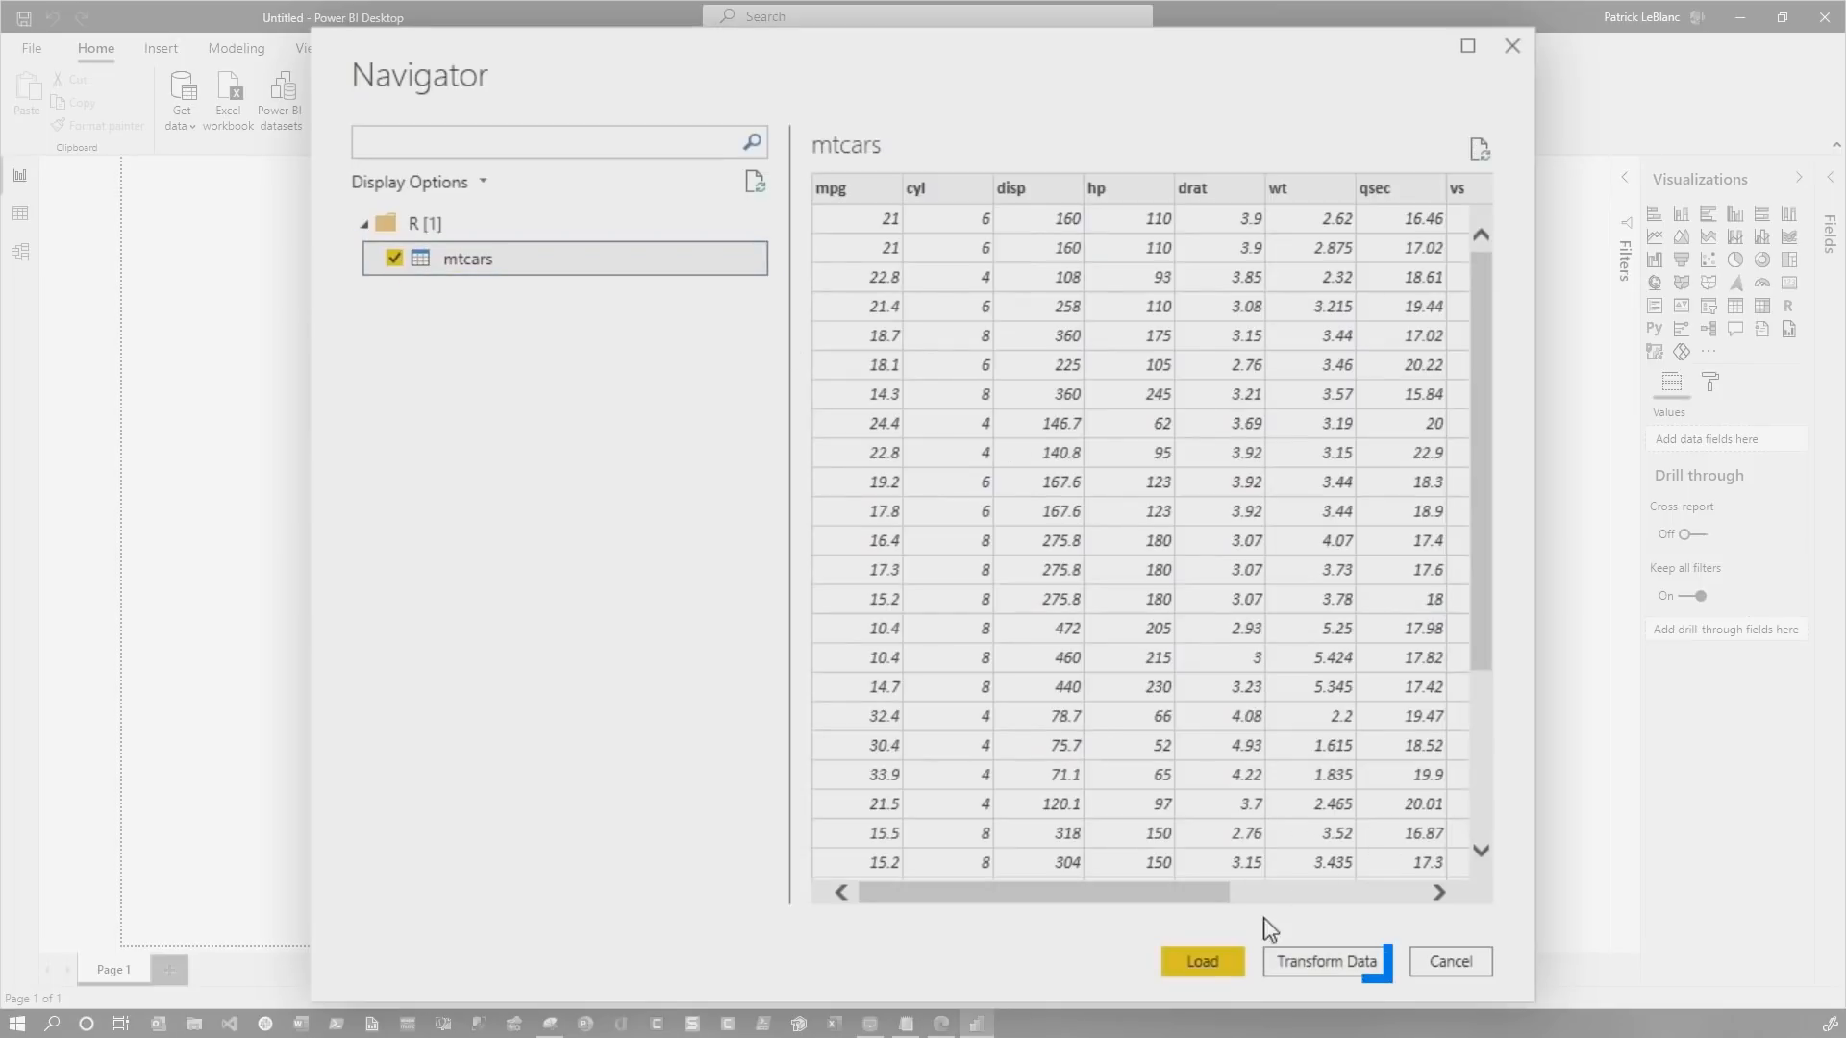
pyautogui.click(1201, 962)
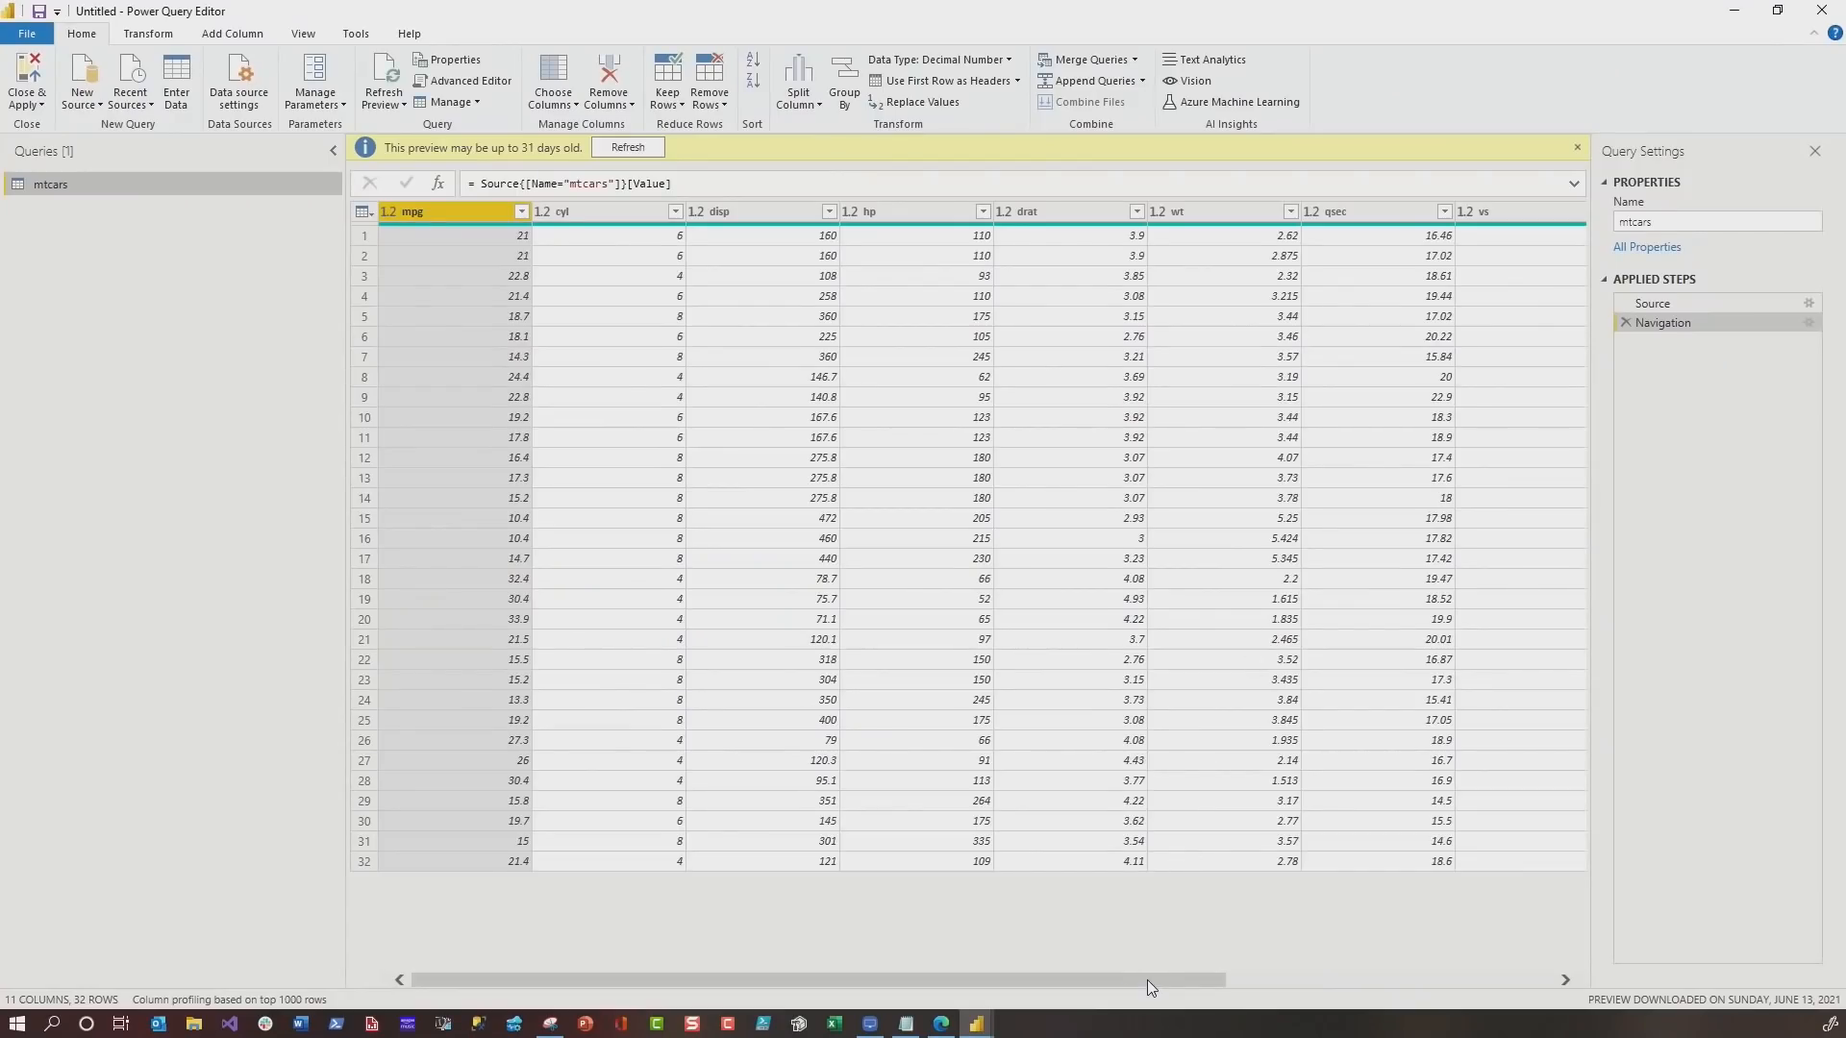
# - Select the am column and dismiss the preview-age warning bar
pyautogui.moveTo(1147, 980); pyautogui.dragTo(1529, 979)
pyautogui.click(1085, 299)
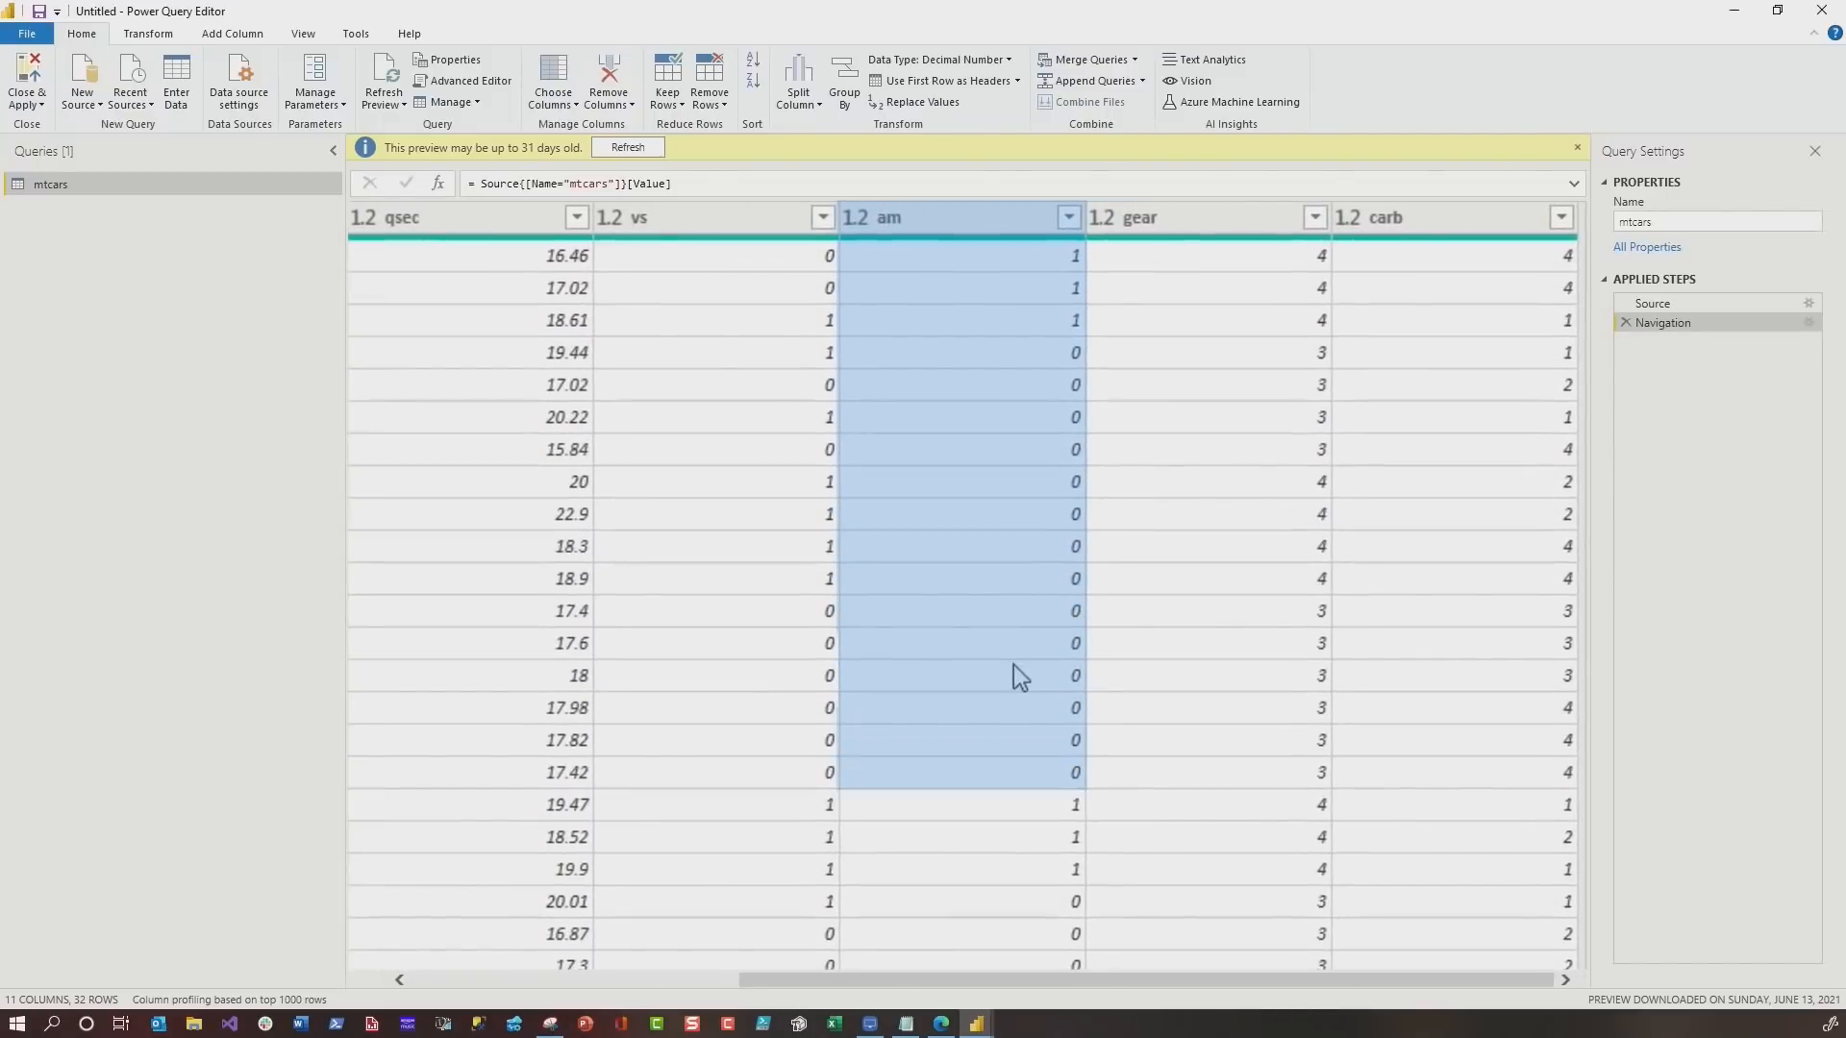
pyautogui.click(1576, 148)
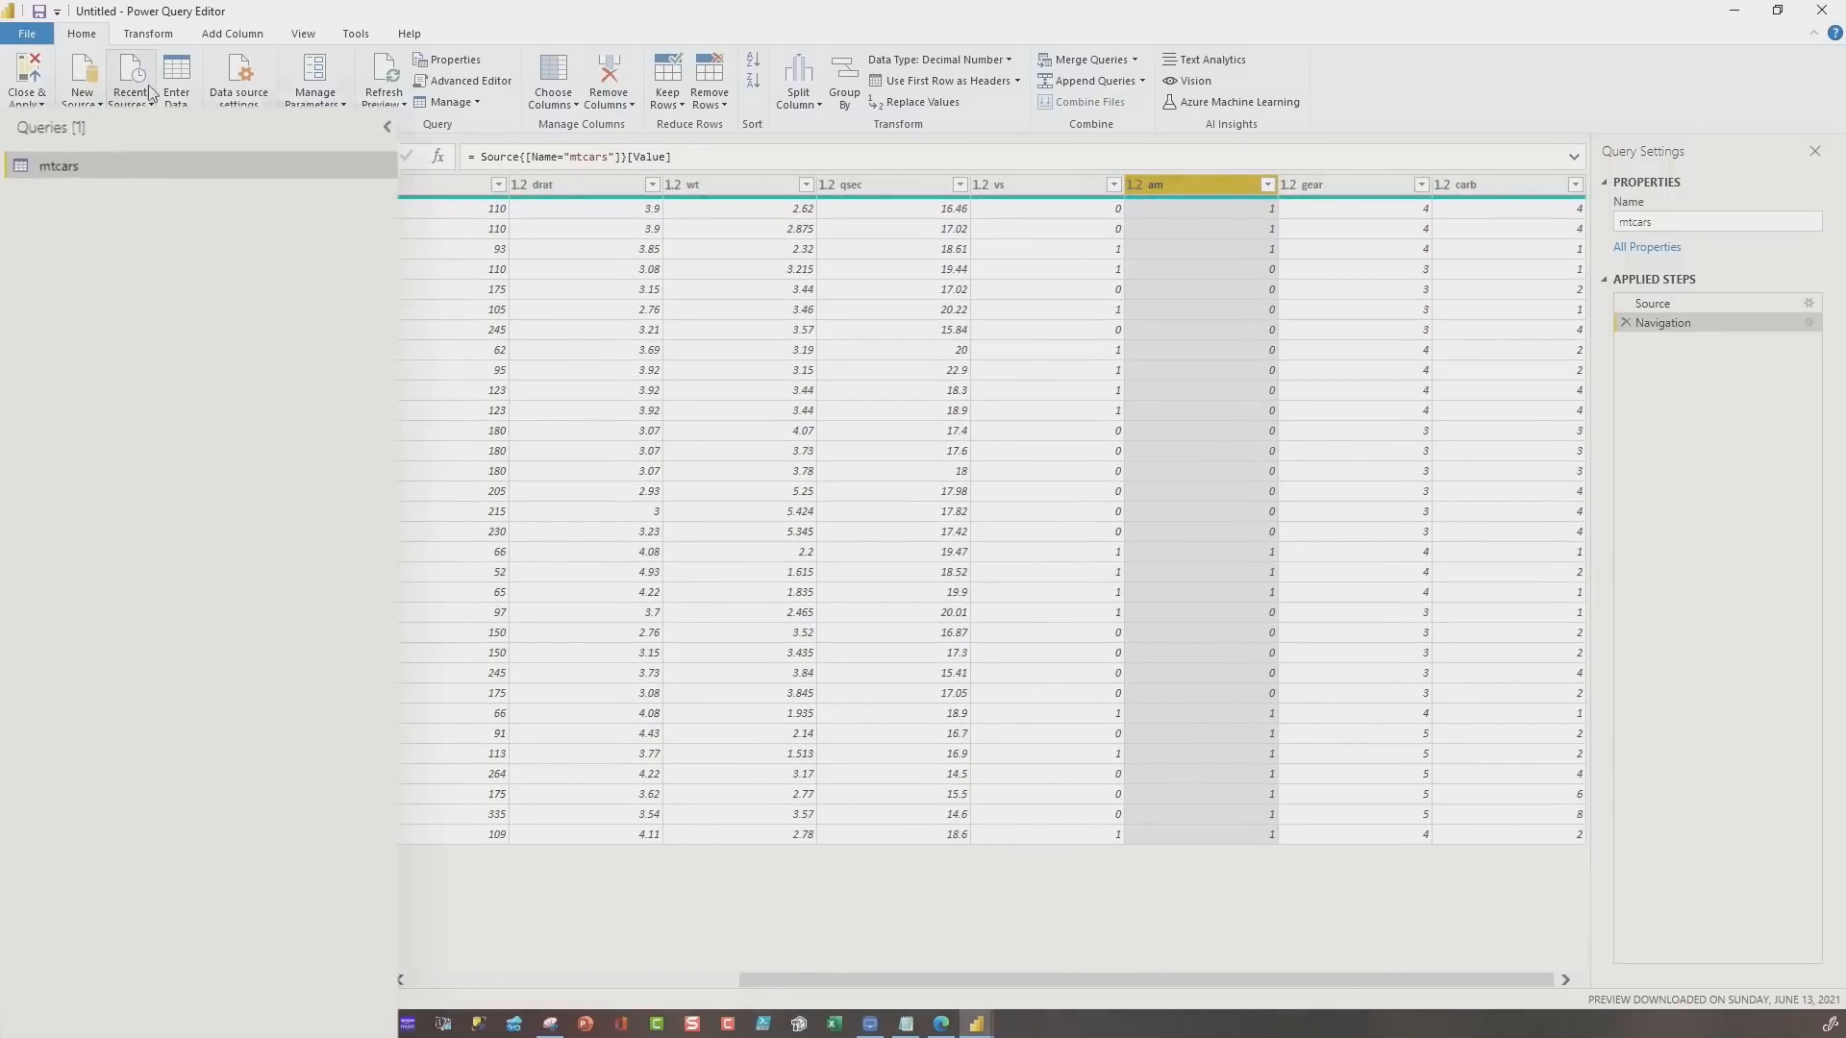
# - Inspect the mtcars query's M code in the Advanced Editor, then show the Add Column features
pyautogui.rightClick(173, 184)
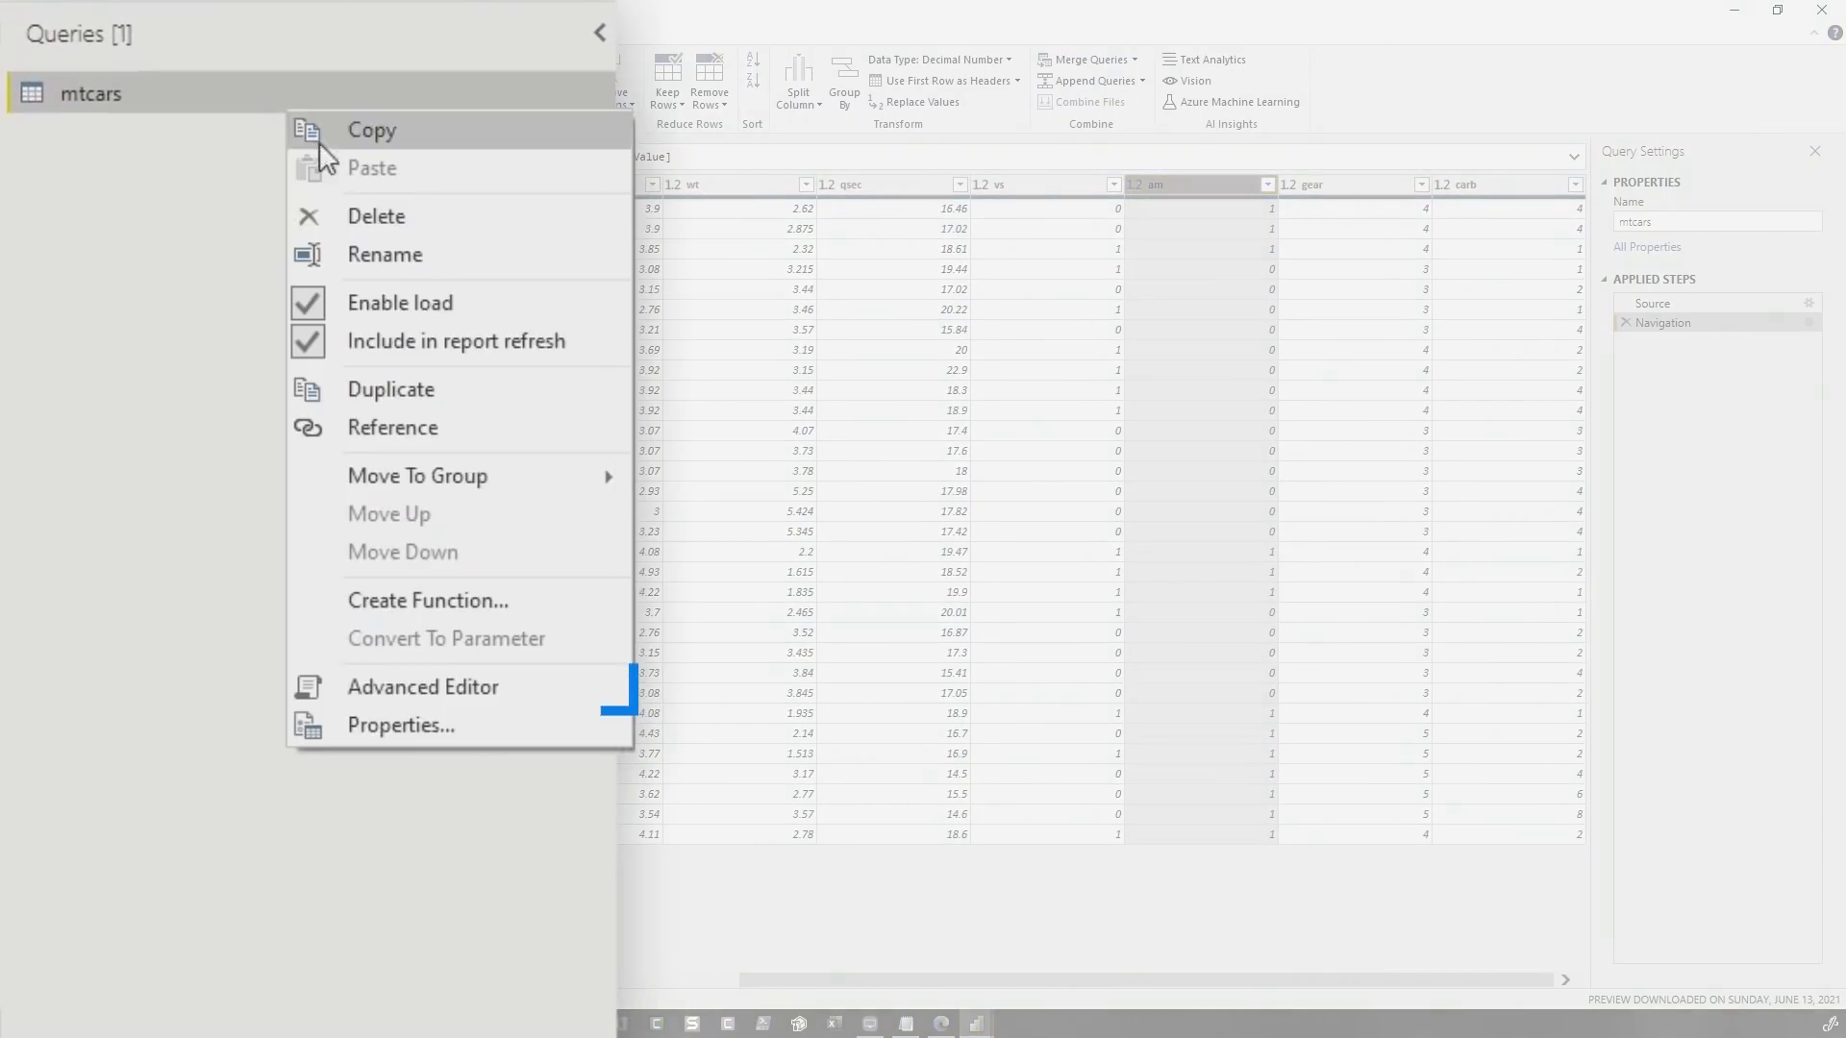
pyautogui.click(441, 689)
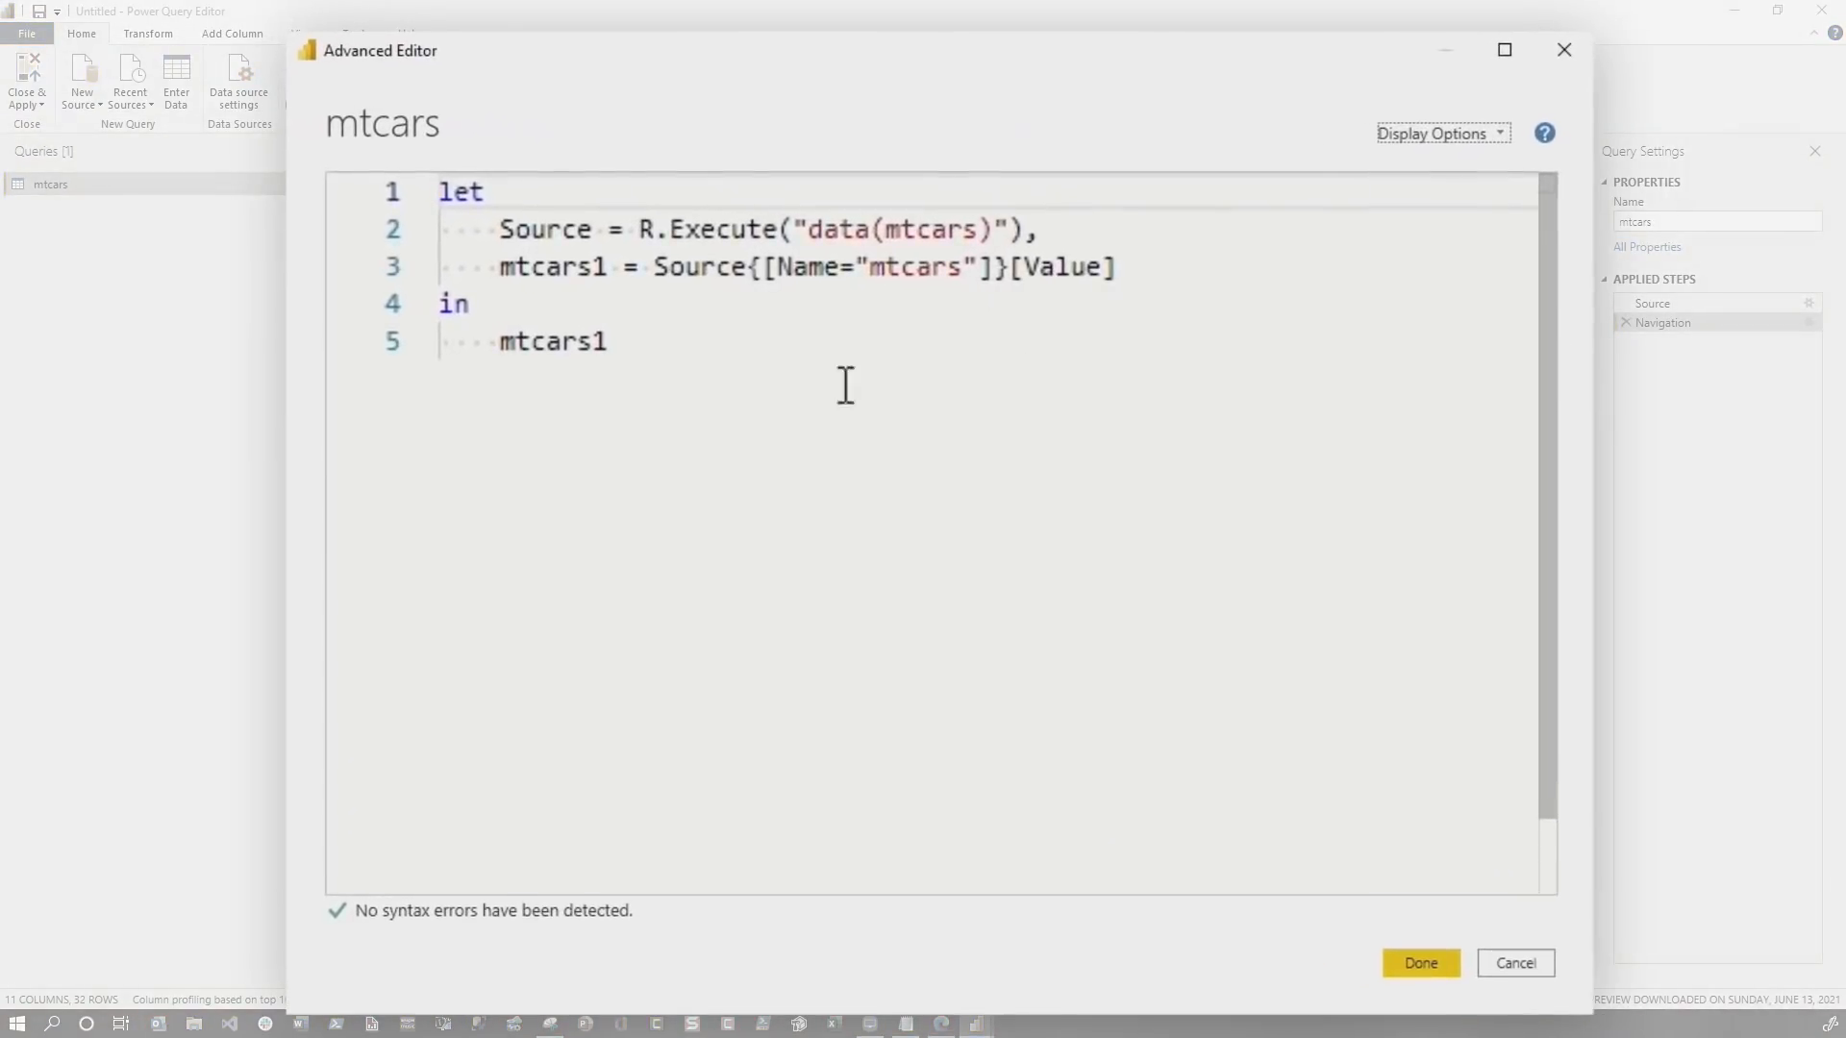
pyautogui.click(1421, 961)
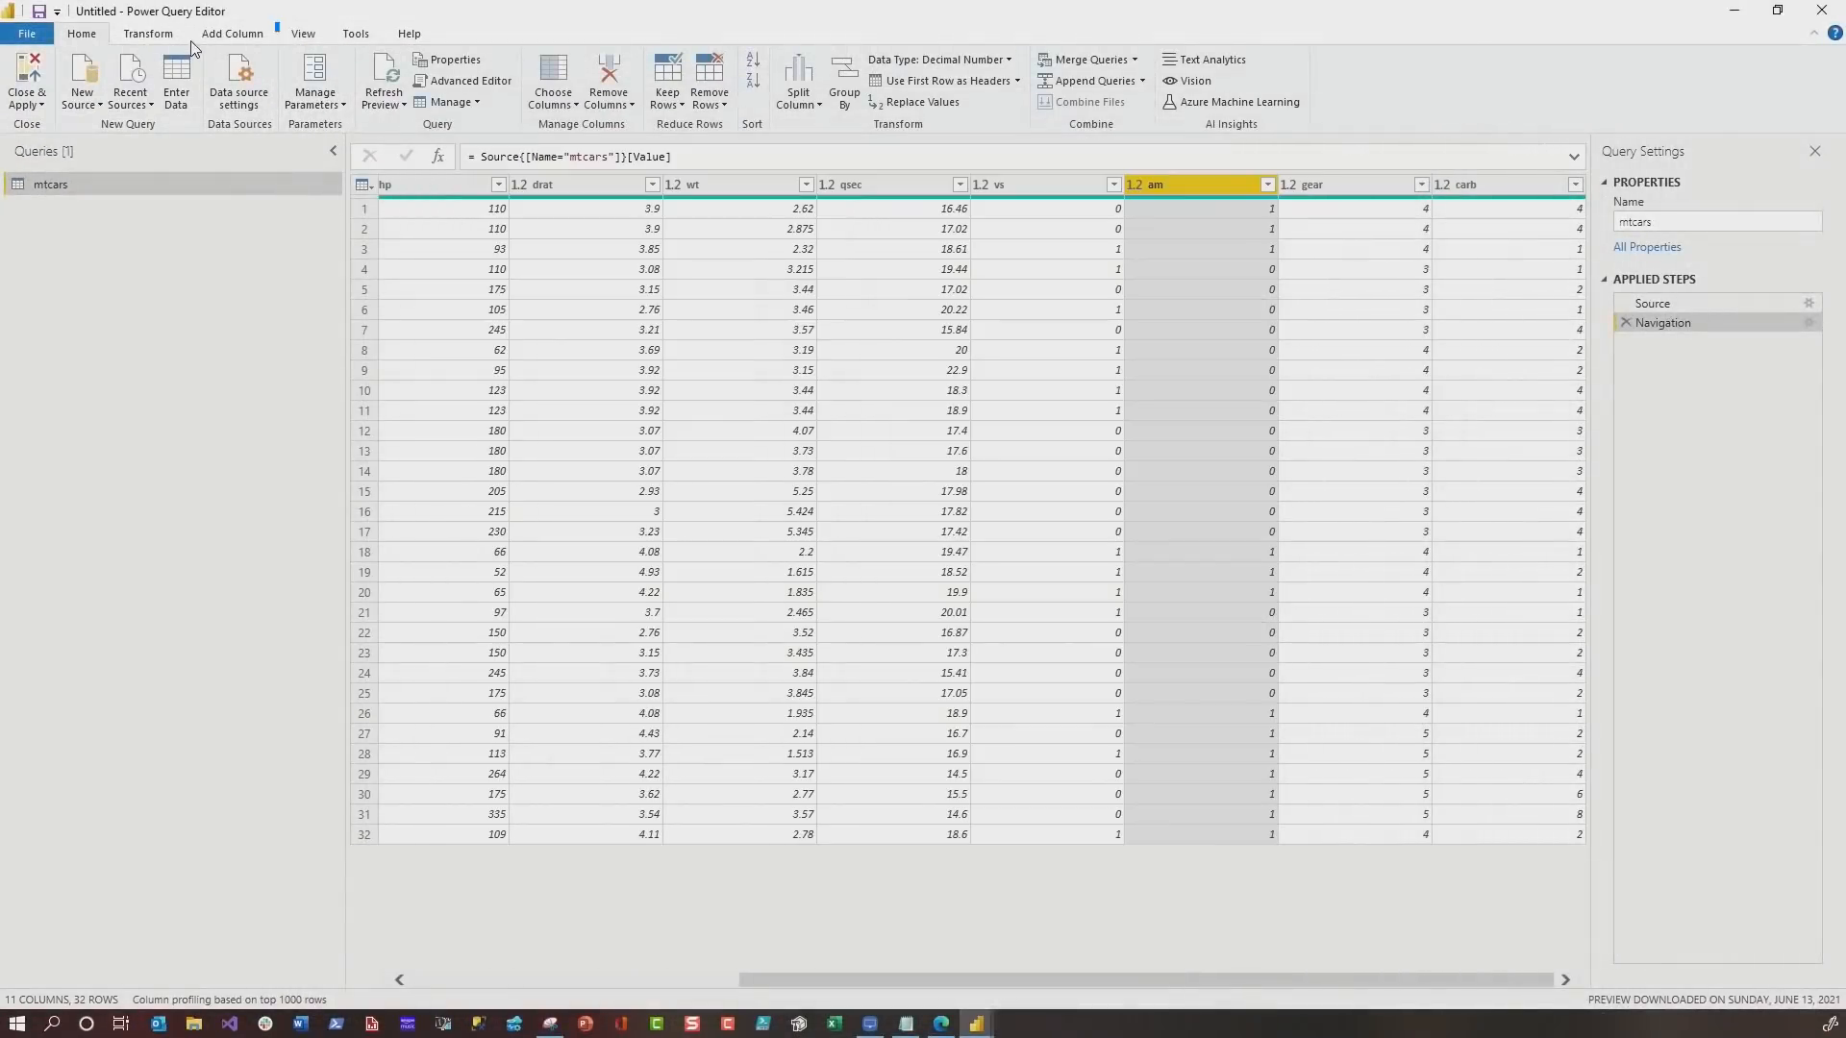
pyautogui.click(297, 63)
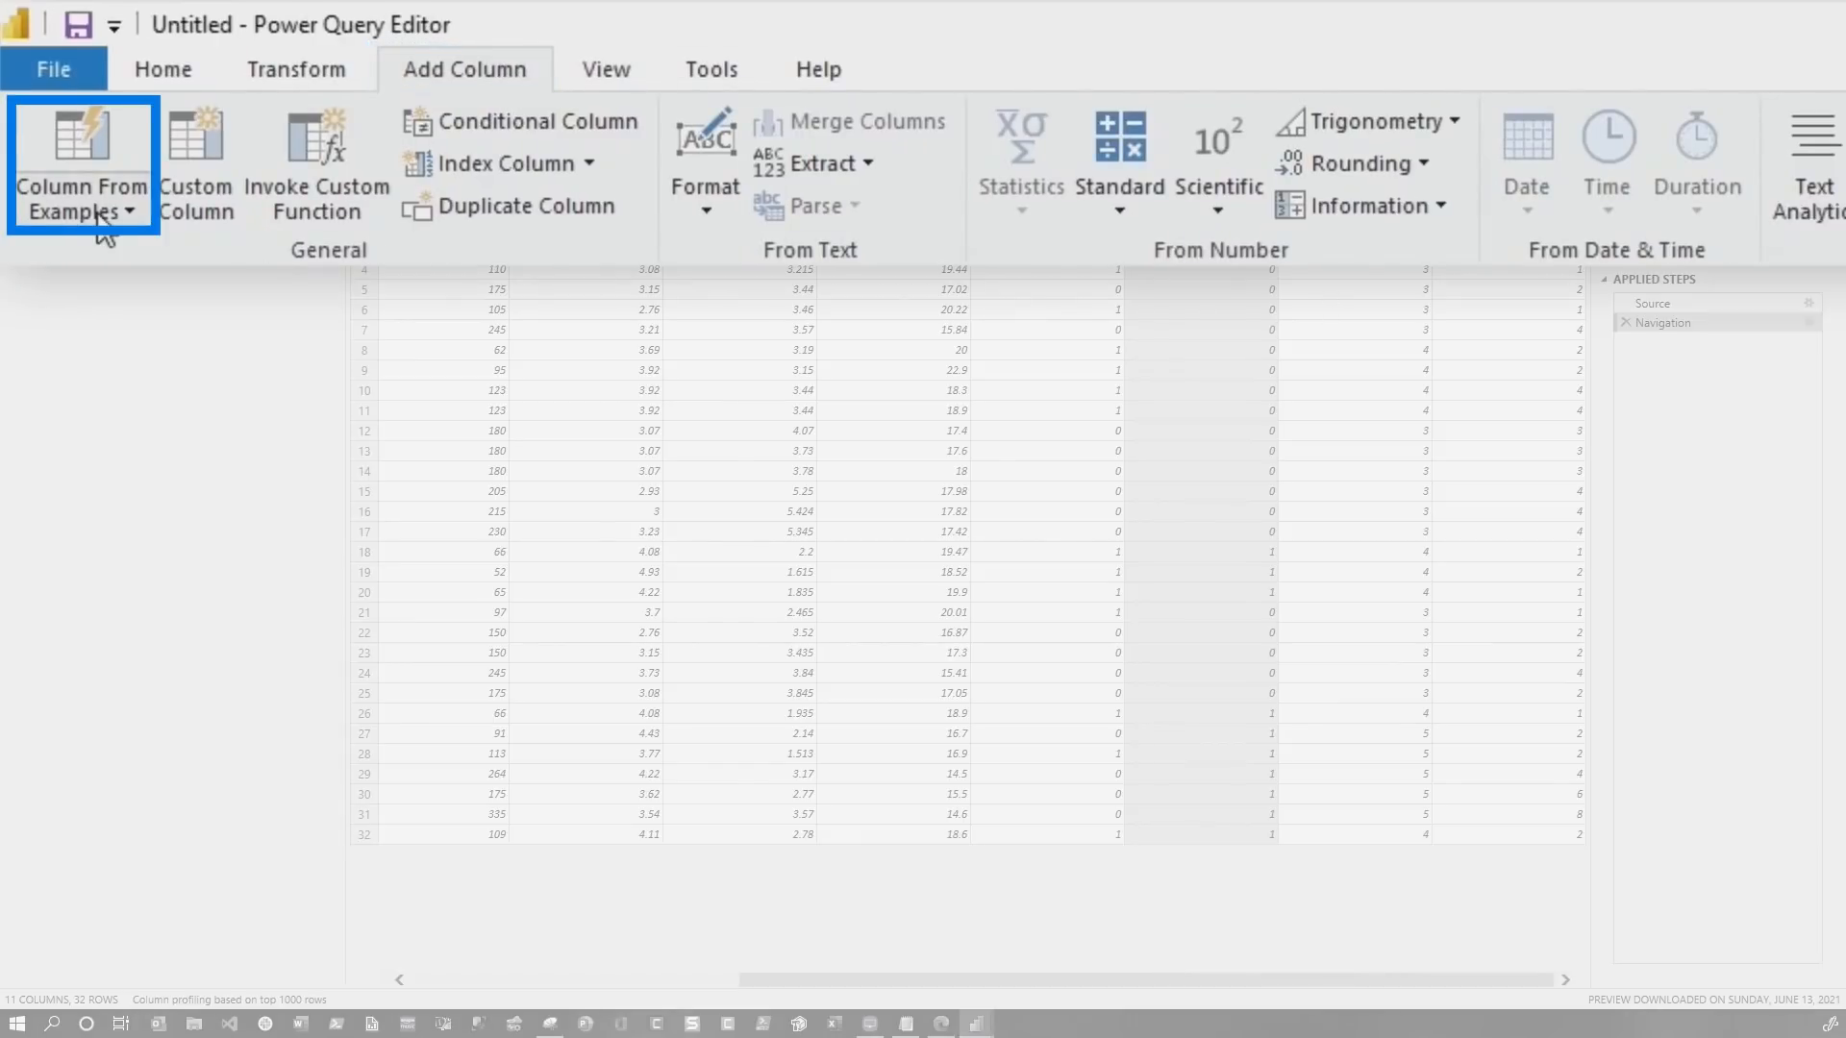
# - Build a Transmission Type column from Manual/Automatic examples on am and apply the query changes
pyautogui.click(136, 298)
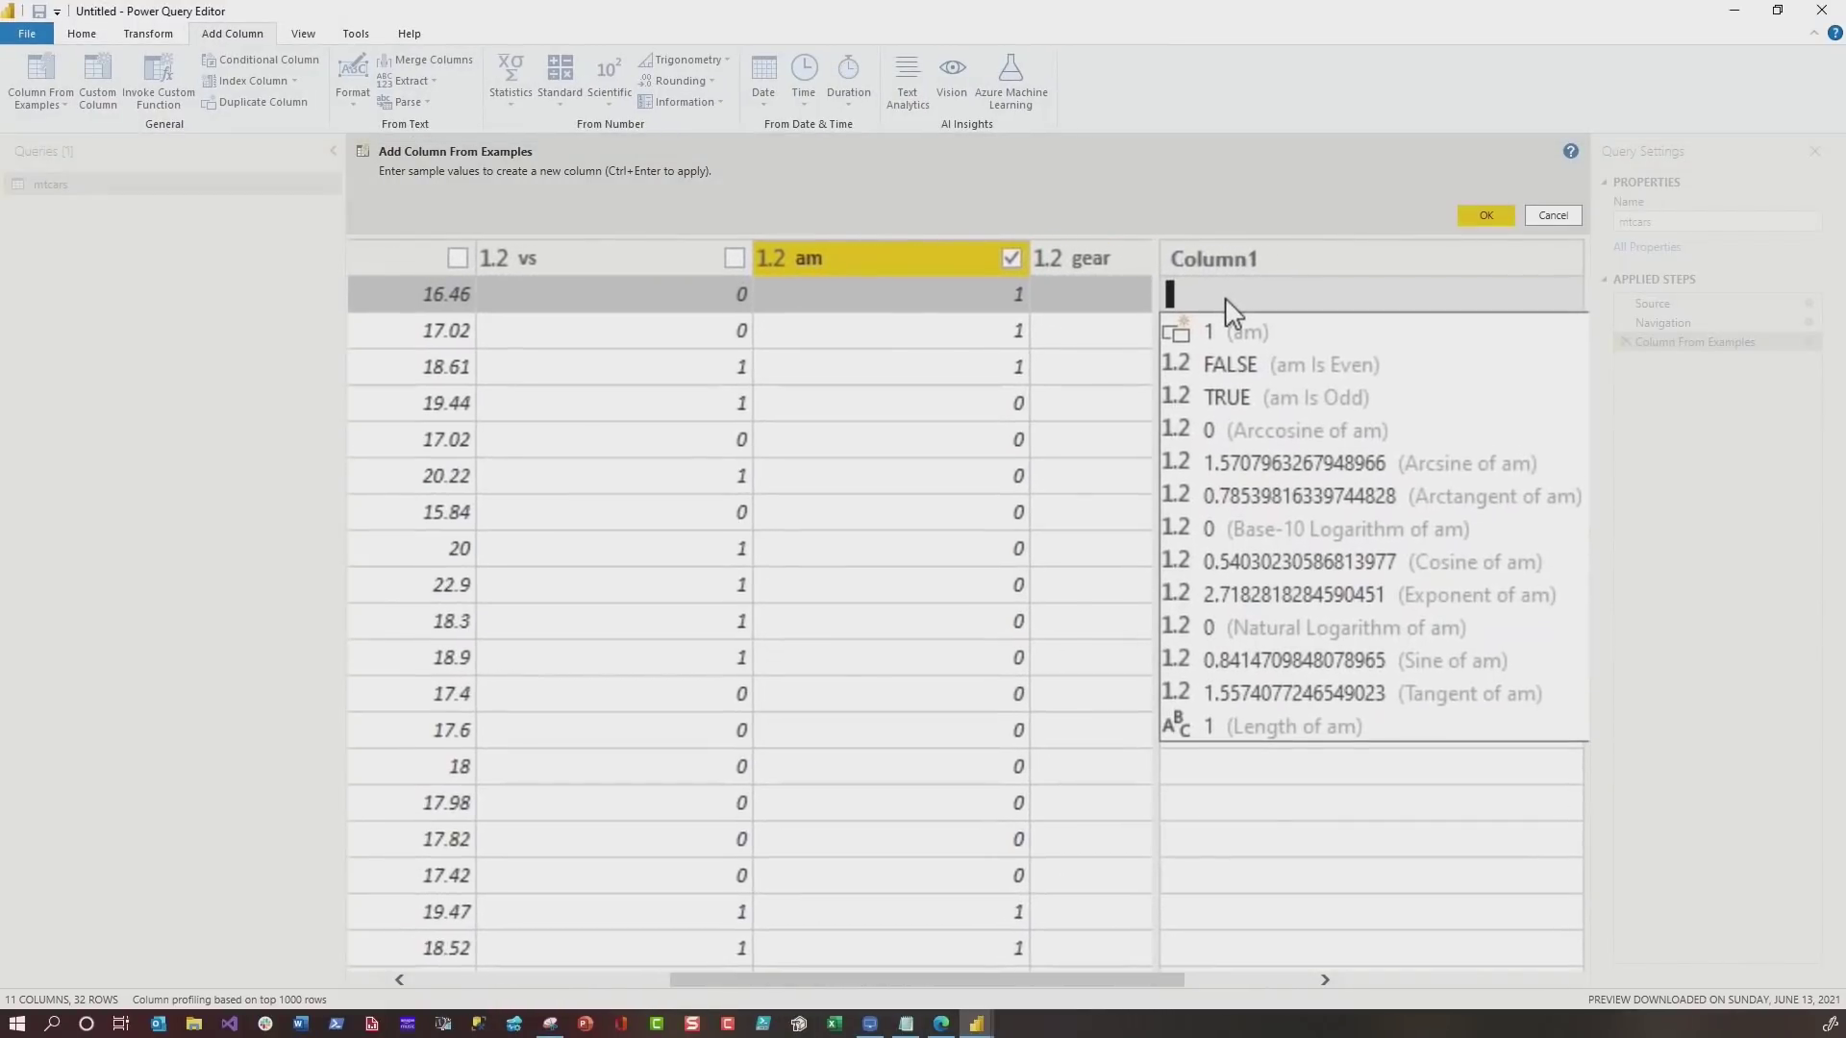
pyautogui.write('Manual')
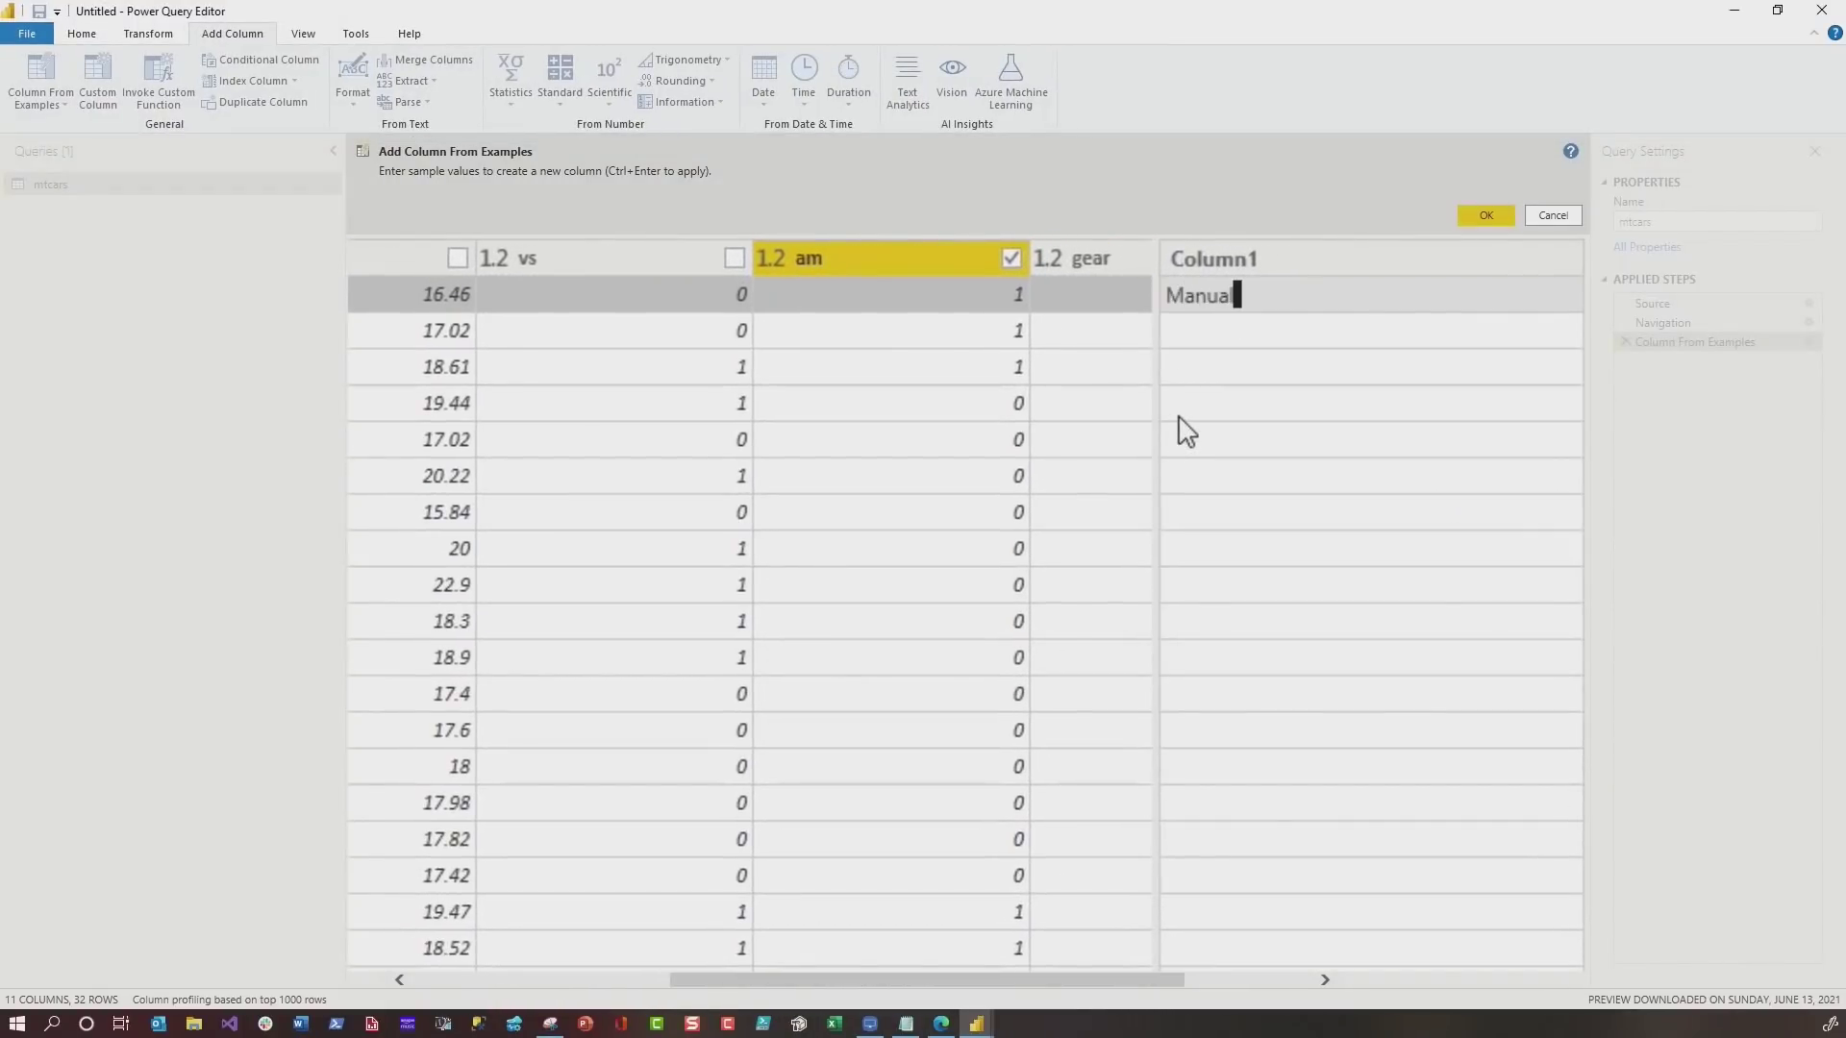
pyautogui.click(1181, 417)
pyautogui.write('Automatic')
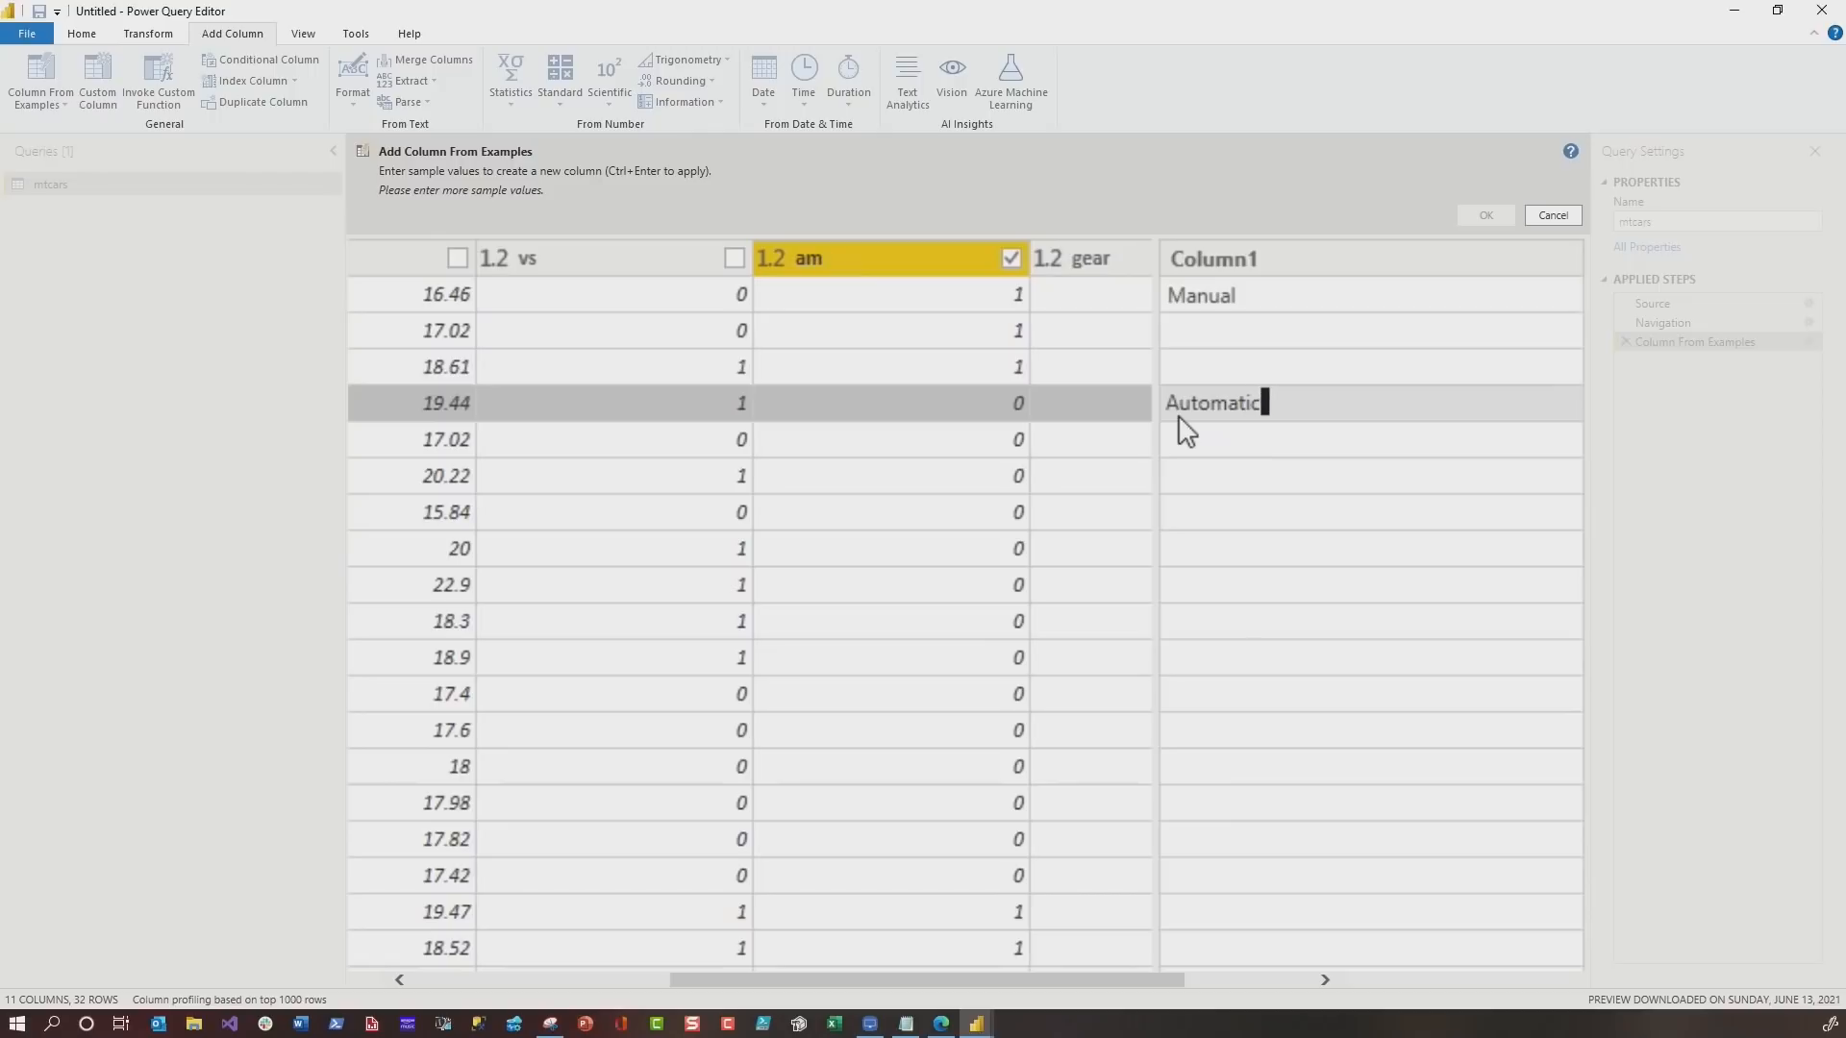
pyautogui.doubleClick(1301, 259)
pyautogui.write('Transm')
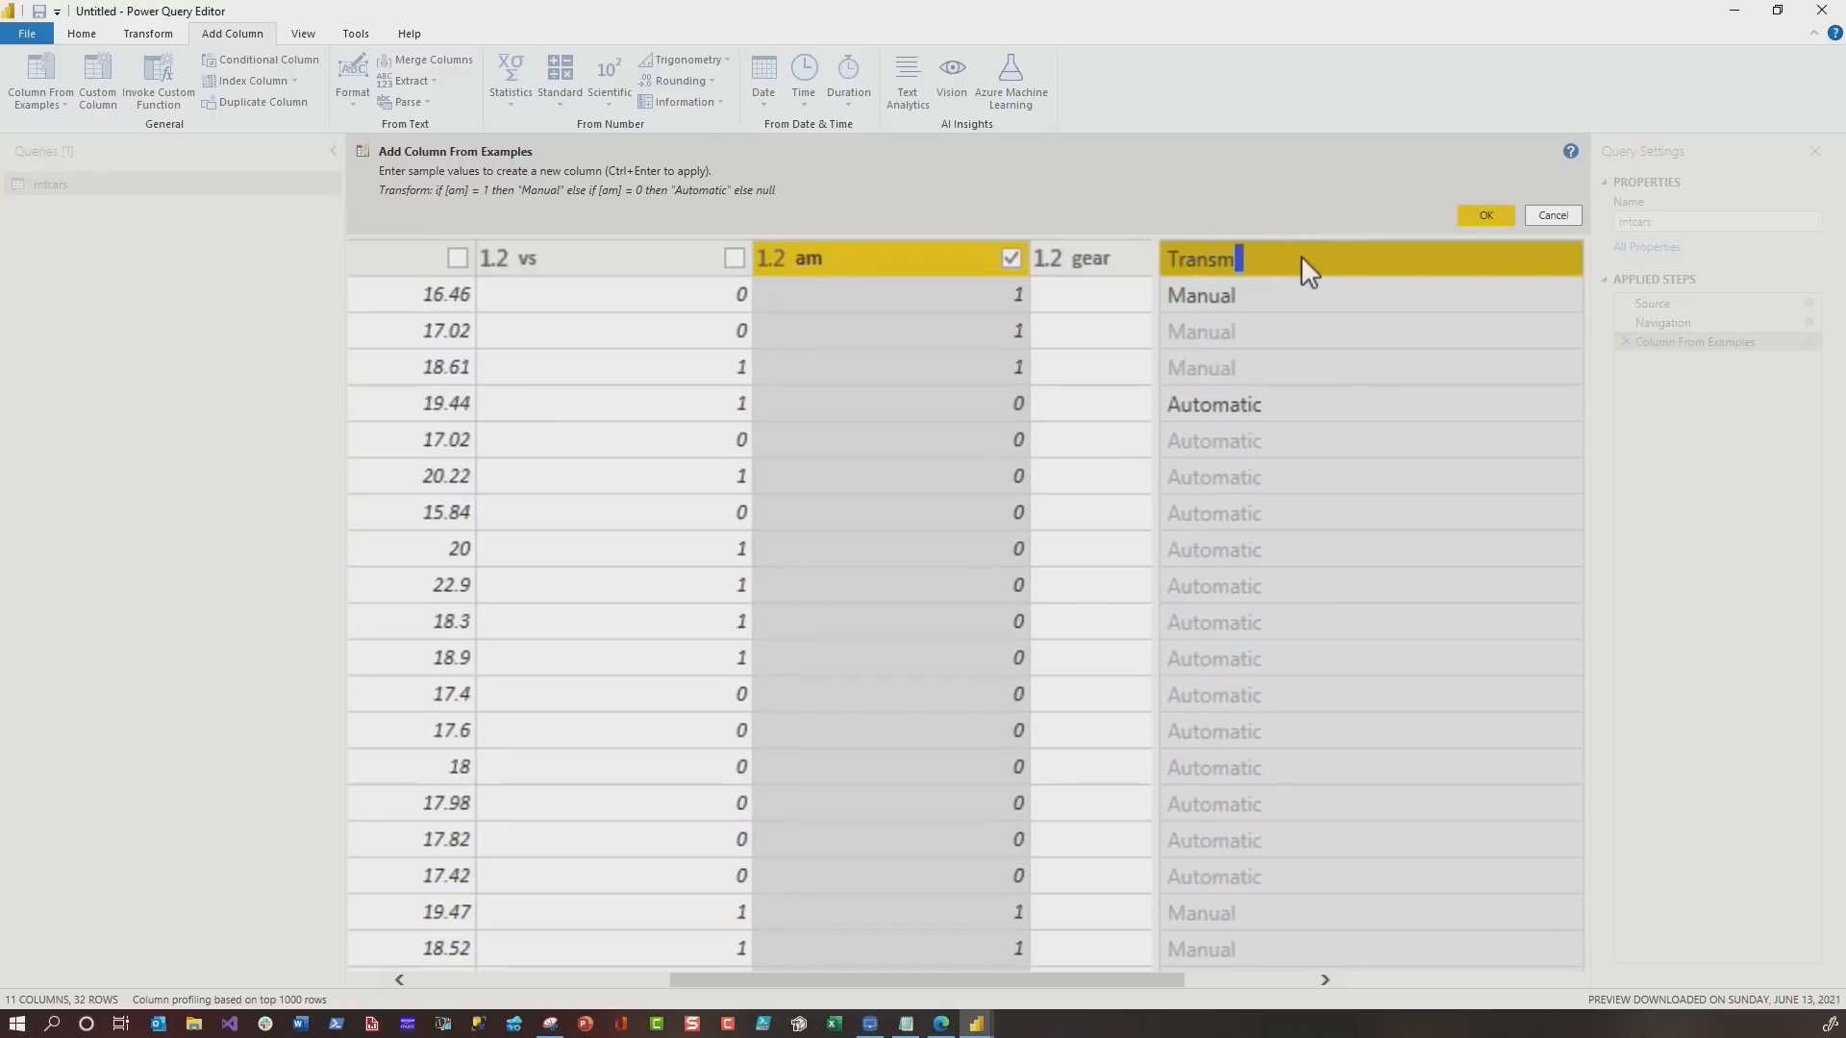
pyautogui.write('ission Type')
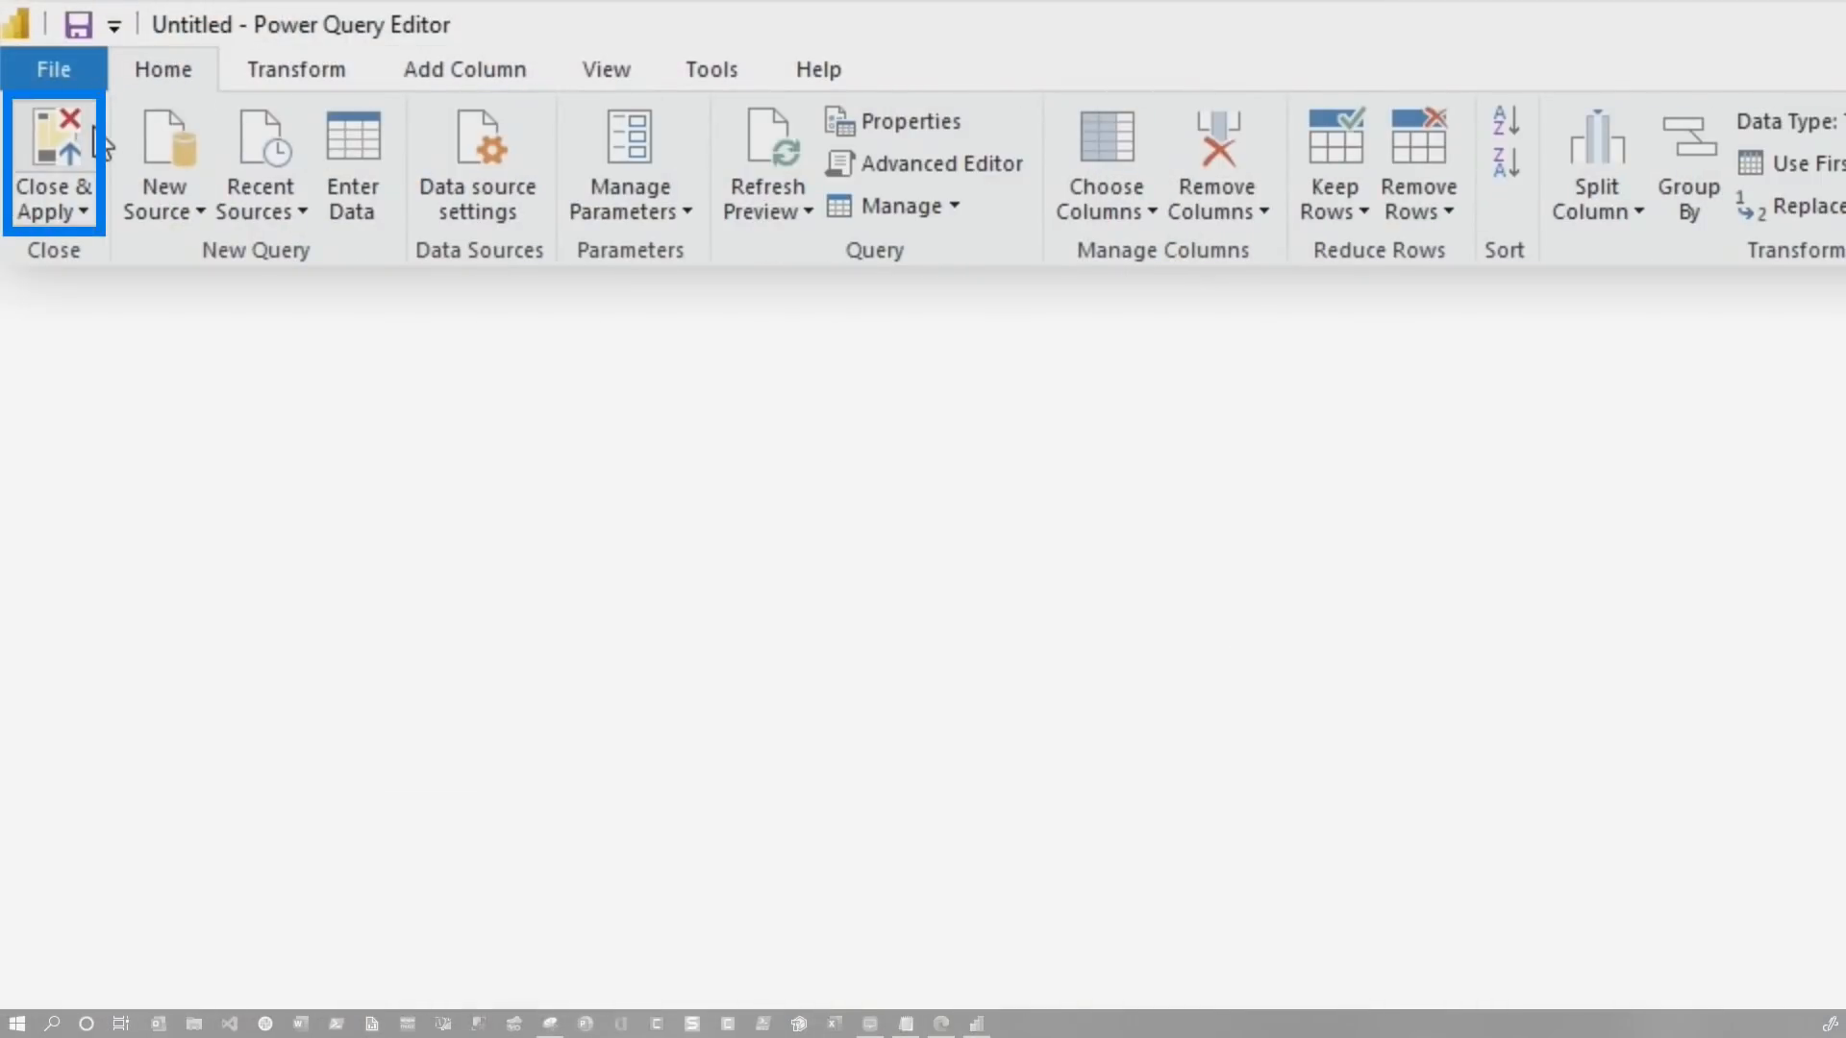
pyautogui.click(58, 158)
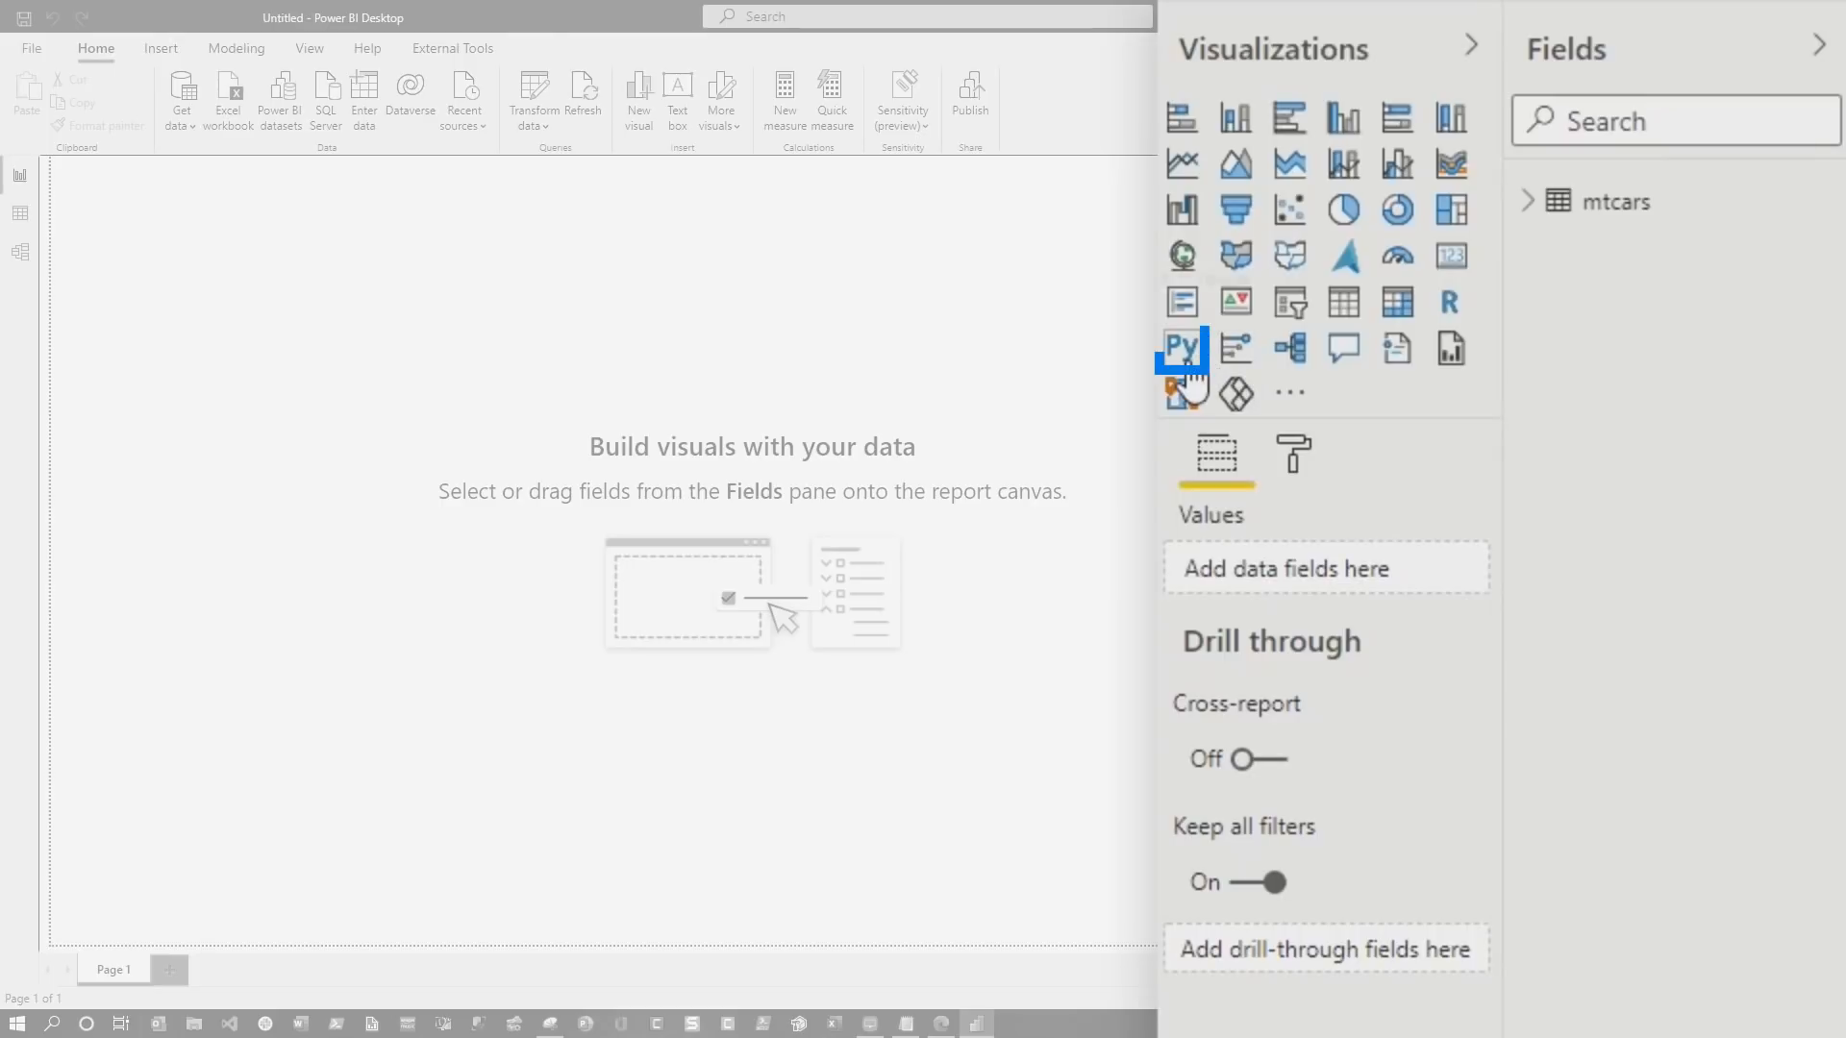
# - Add an R script visual, enable script visuals, and feed it mpg and cyl from mtcars
pyautogui.click(1452, 303)
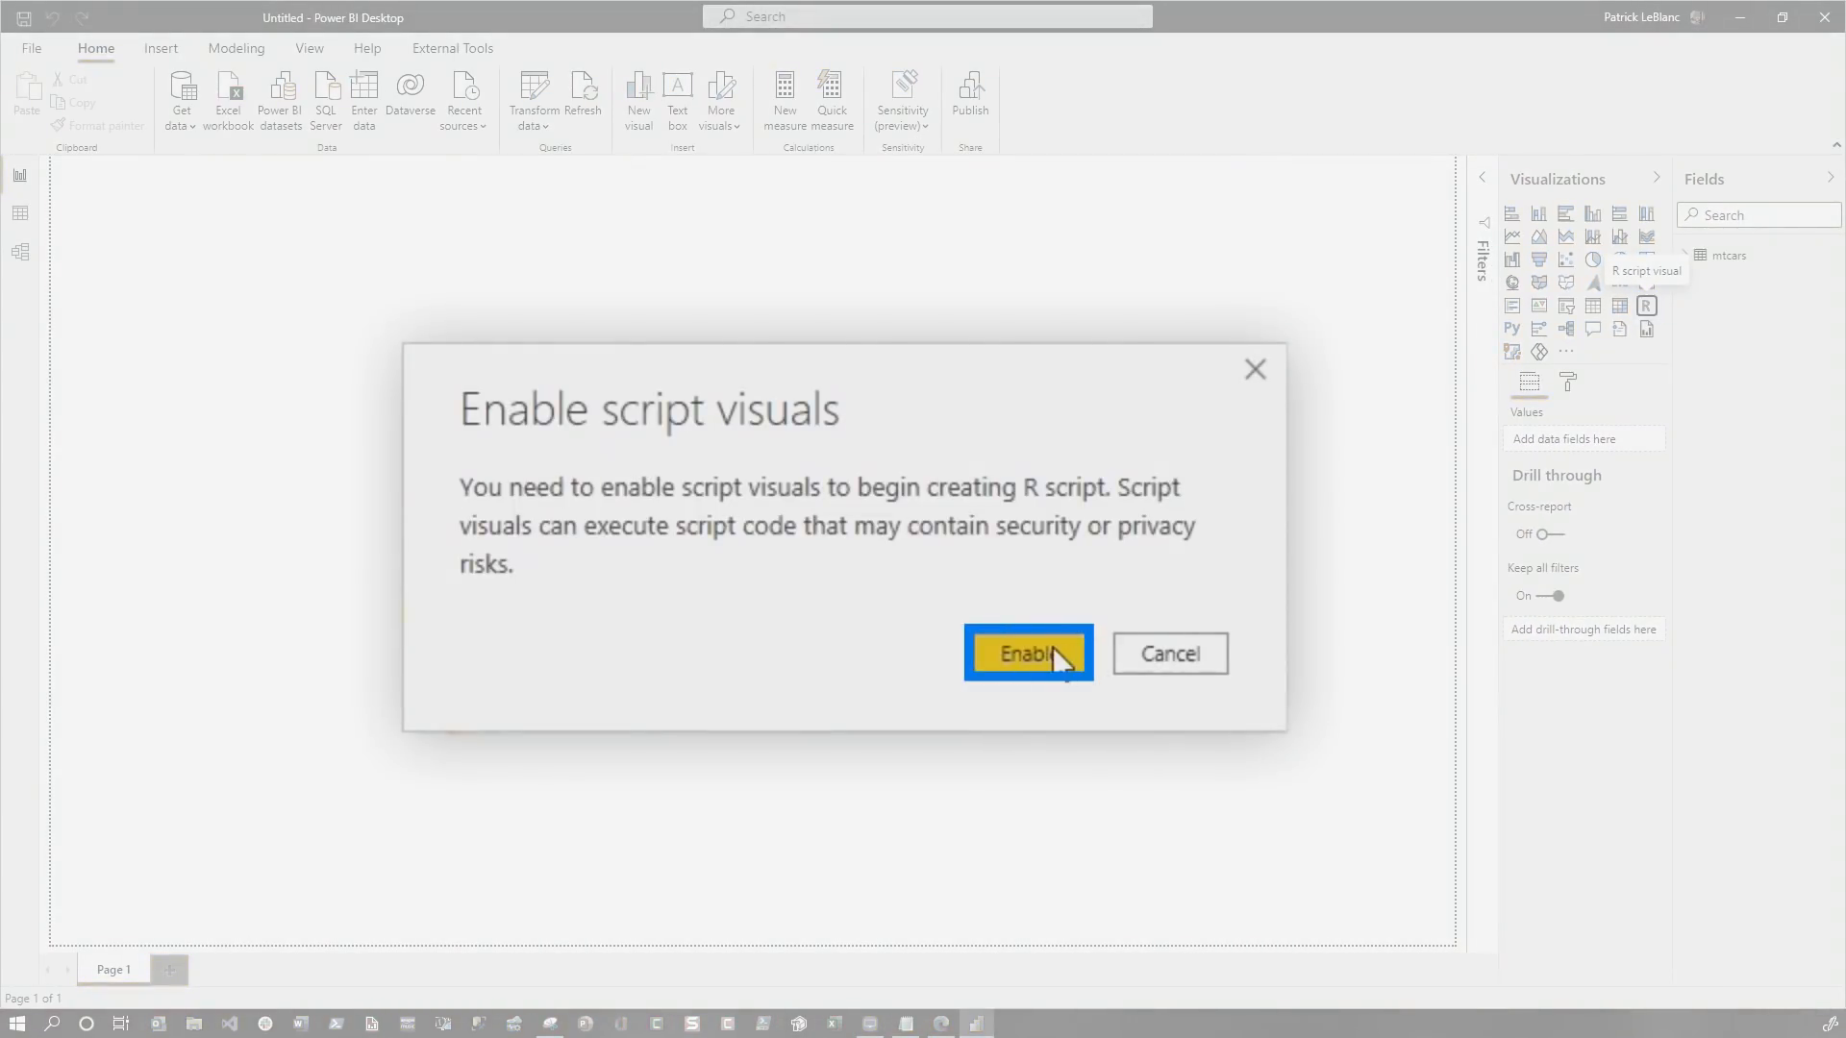
pyautogui.click(1053, 646)
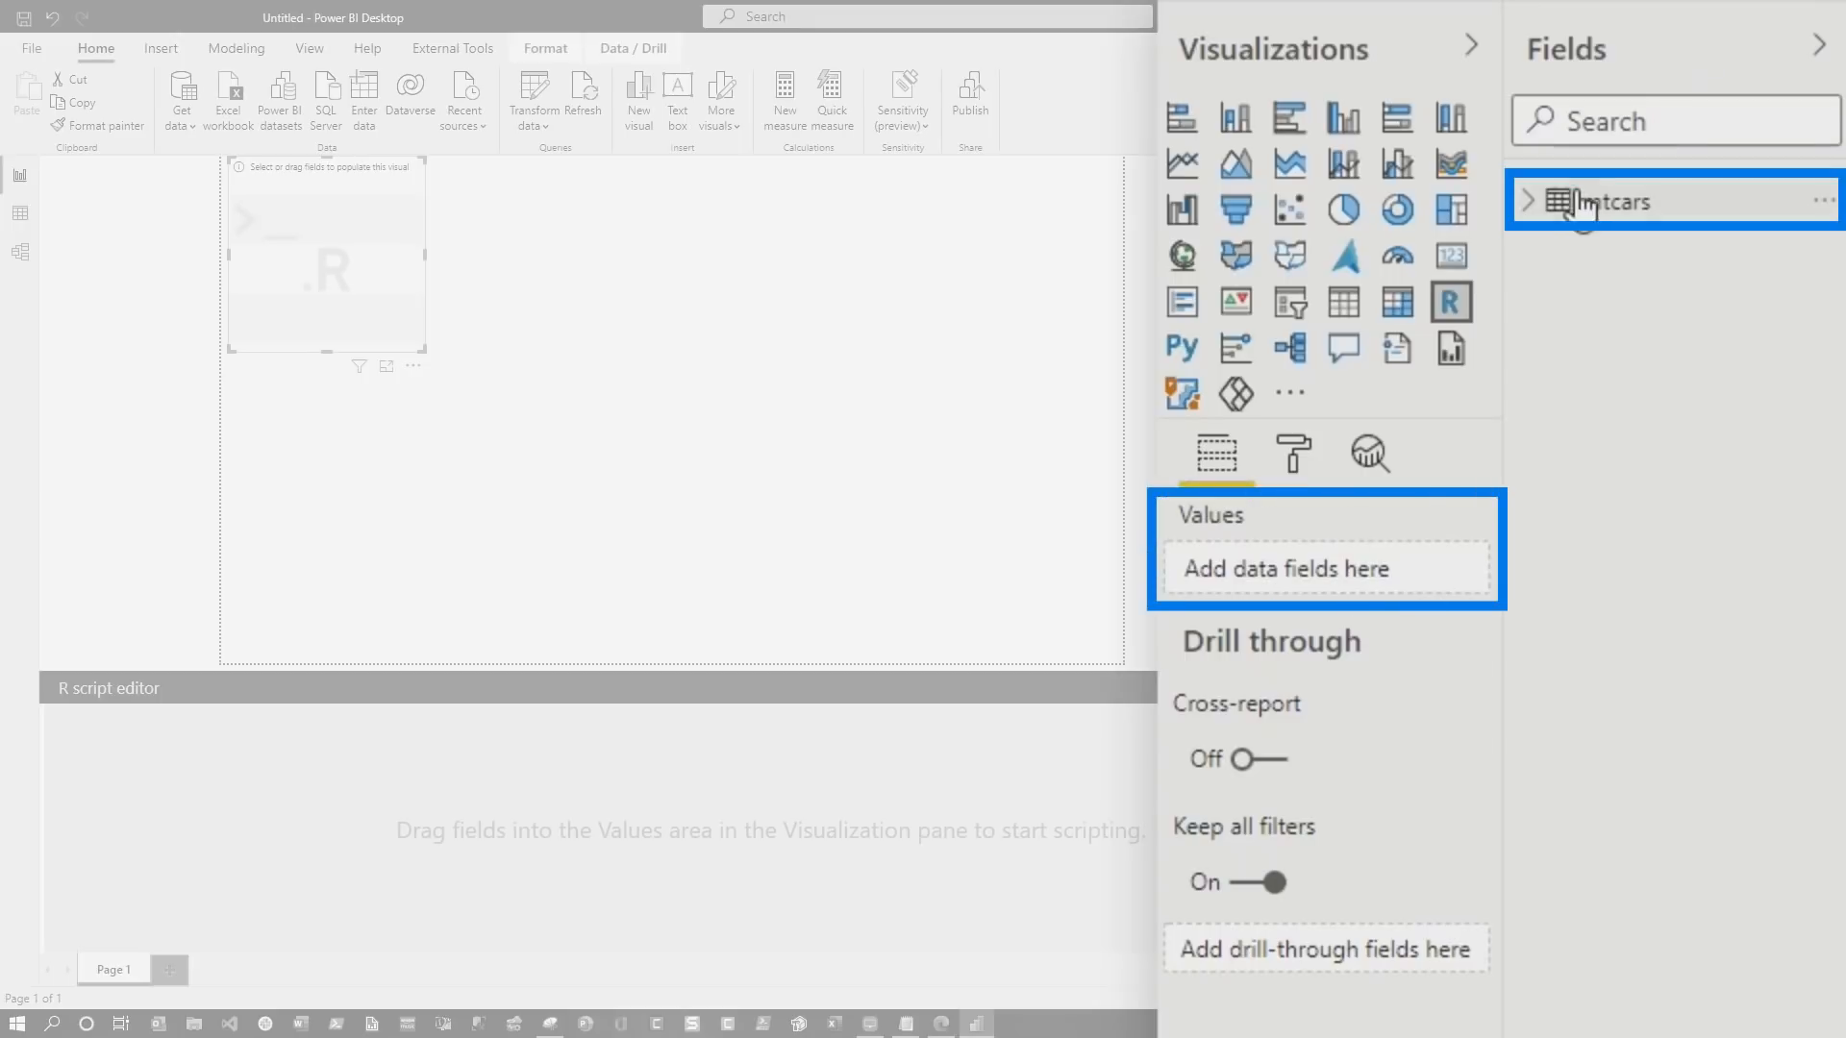
pyautogui.click(1529, 203)
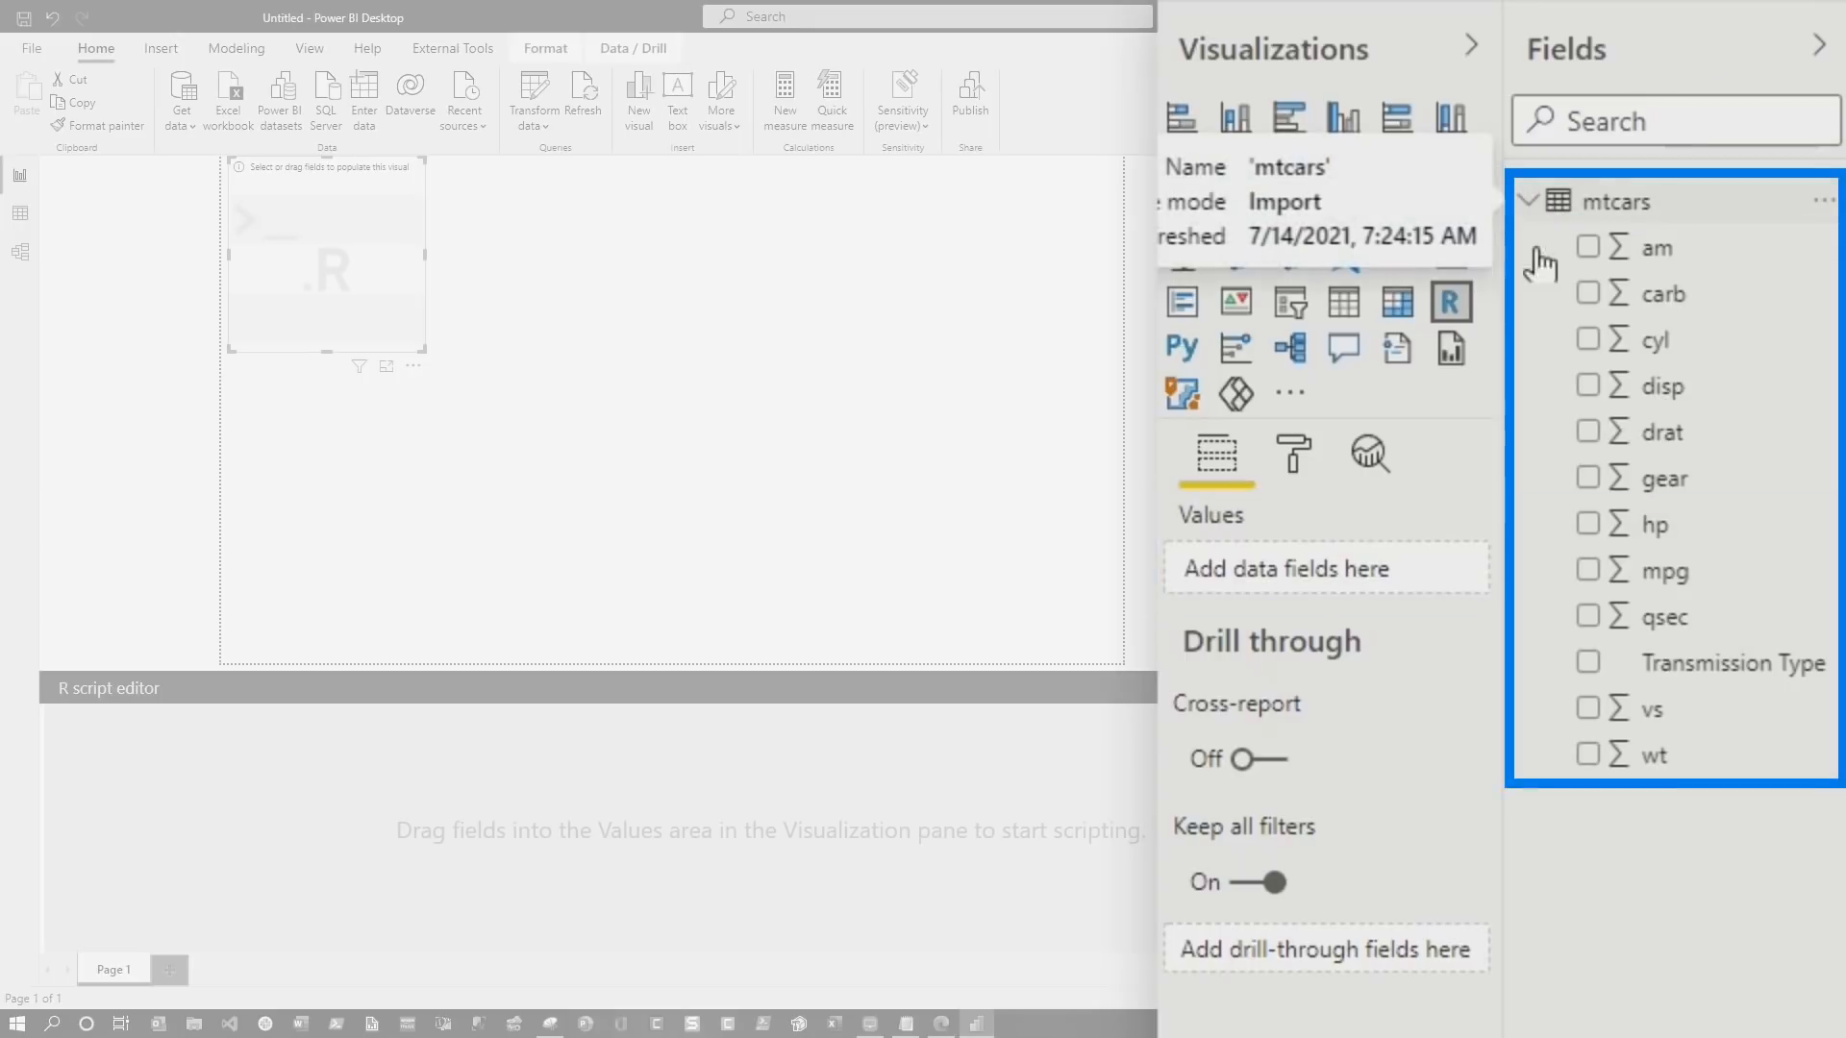
pyautogui.moveTo(1666, 571)
pyautogui.mouseDown()
pyautogui.moveTo(1235, 580)
pyautogui.moveTo(1283, 574)
pyautogui.mouseUp()
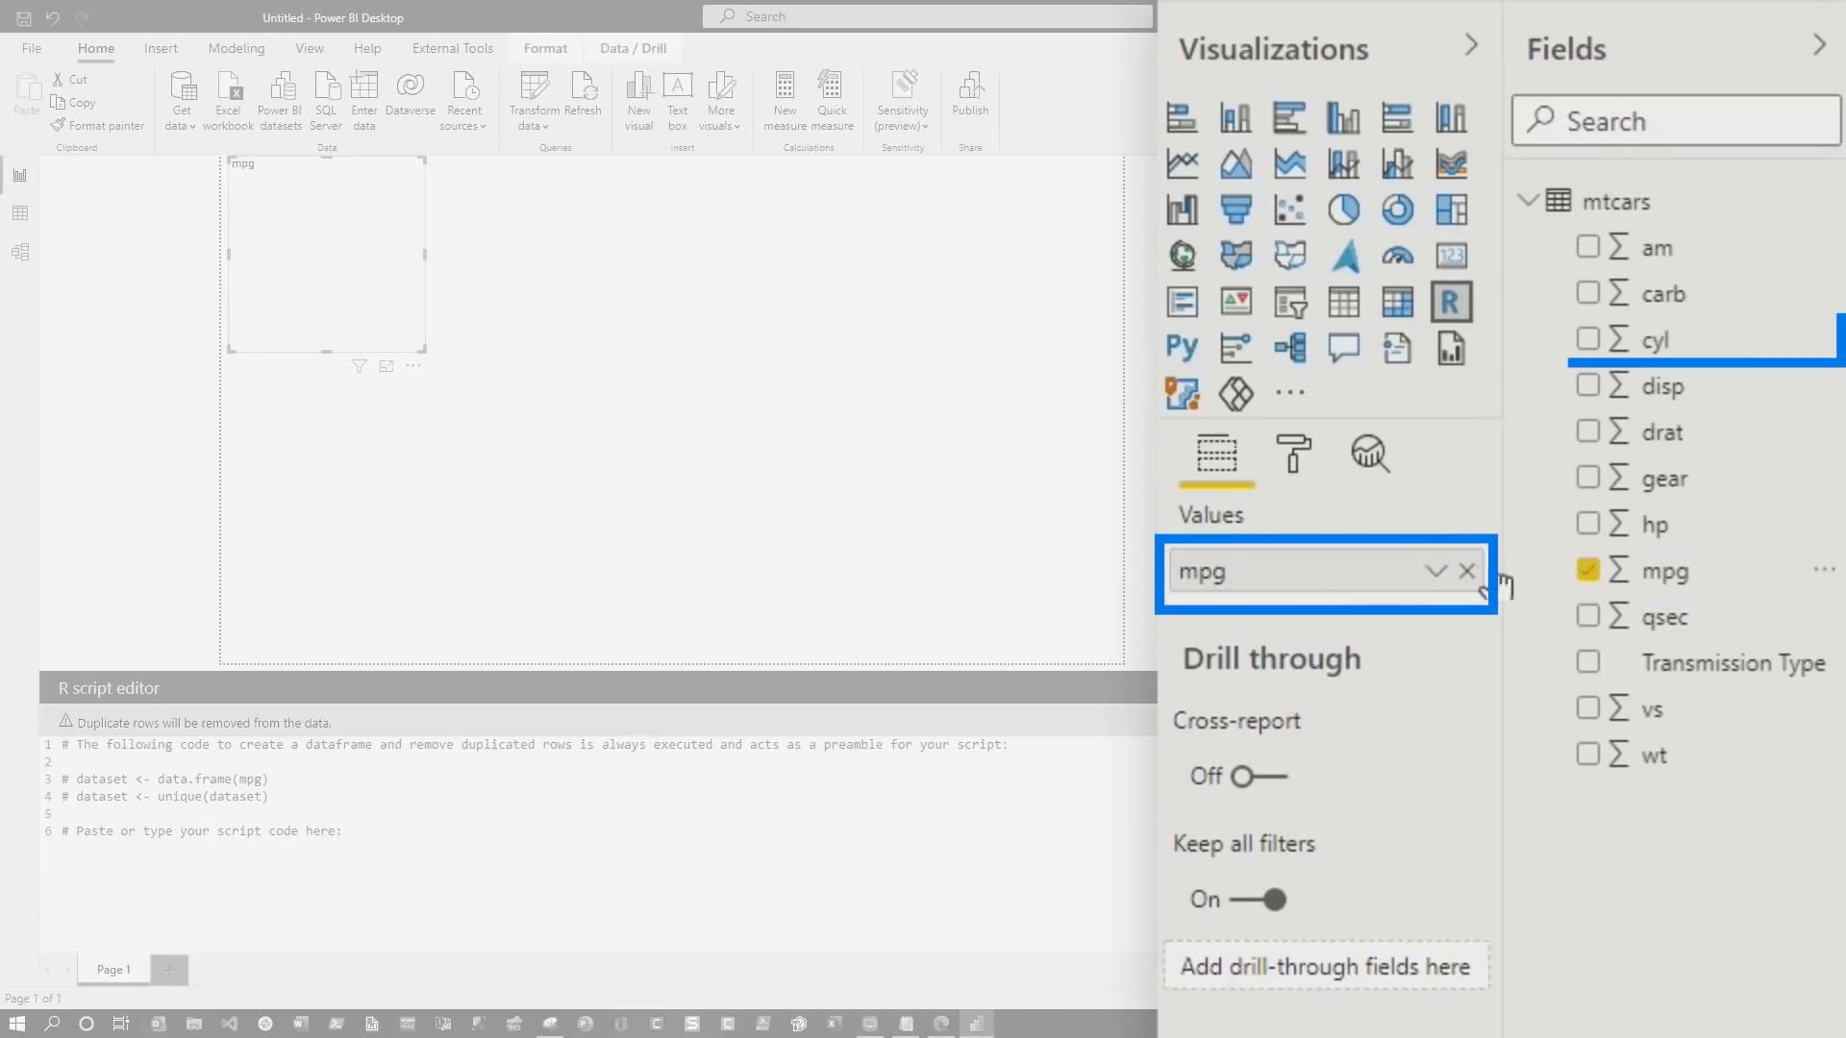
pyautogui.moveTo(1655, 341); pyautogui.dragTo(1288, 602)
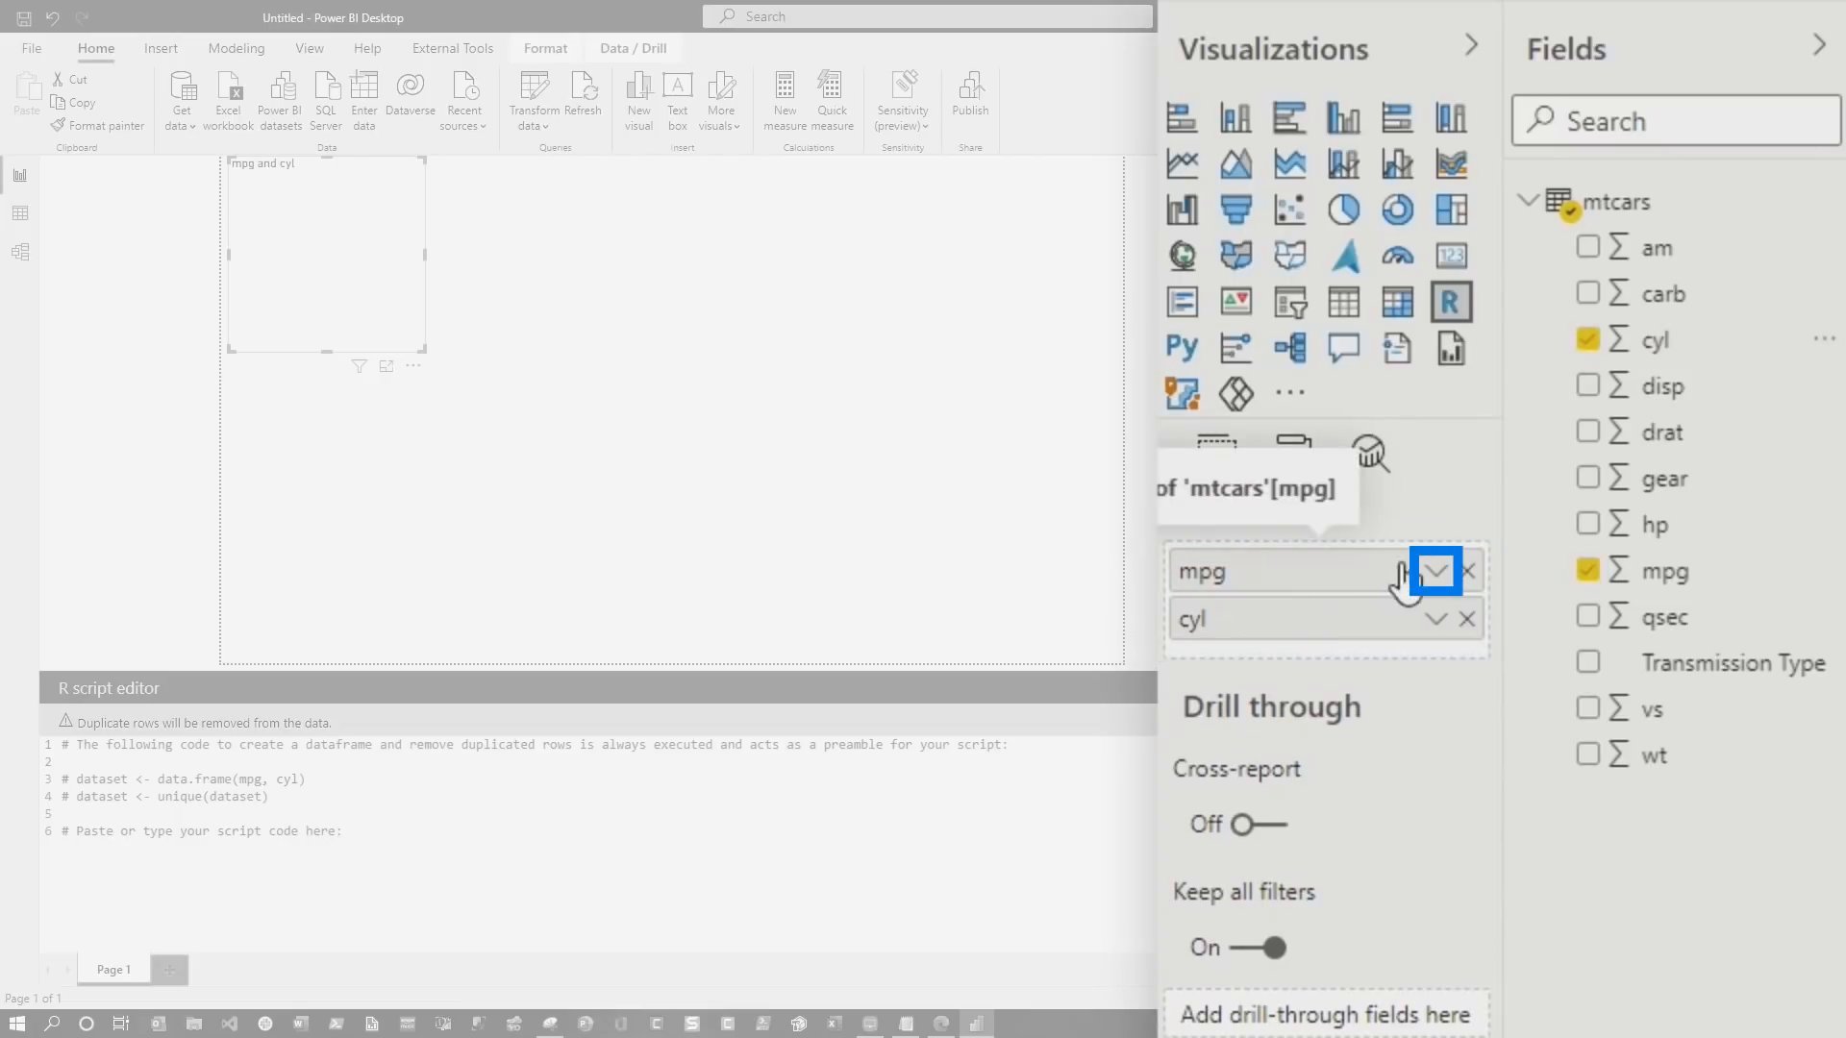
# - Set both mpg and cyl to Don't summarize in the visual's values
pyautogui.click(1435, 575)
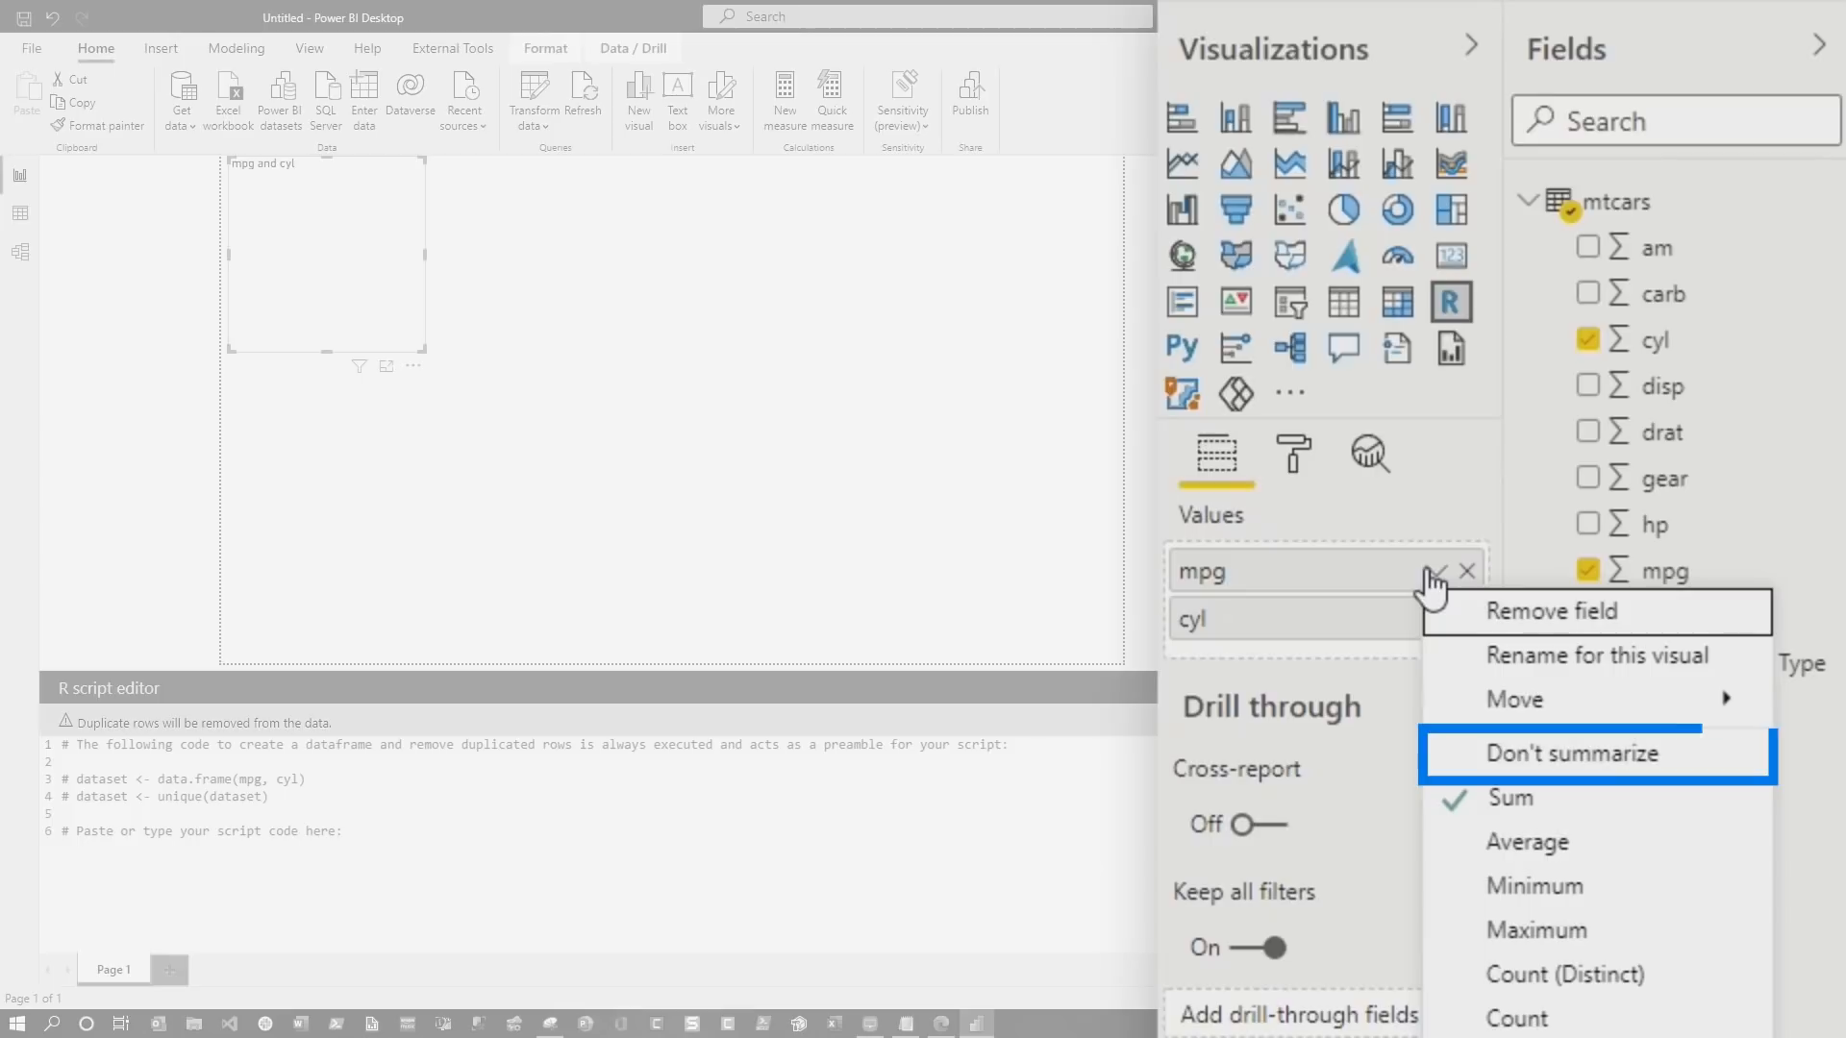
pyautogui.click(1528, 754)
pyautogui.click(1437, 621)
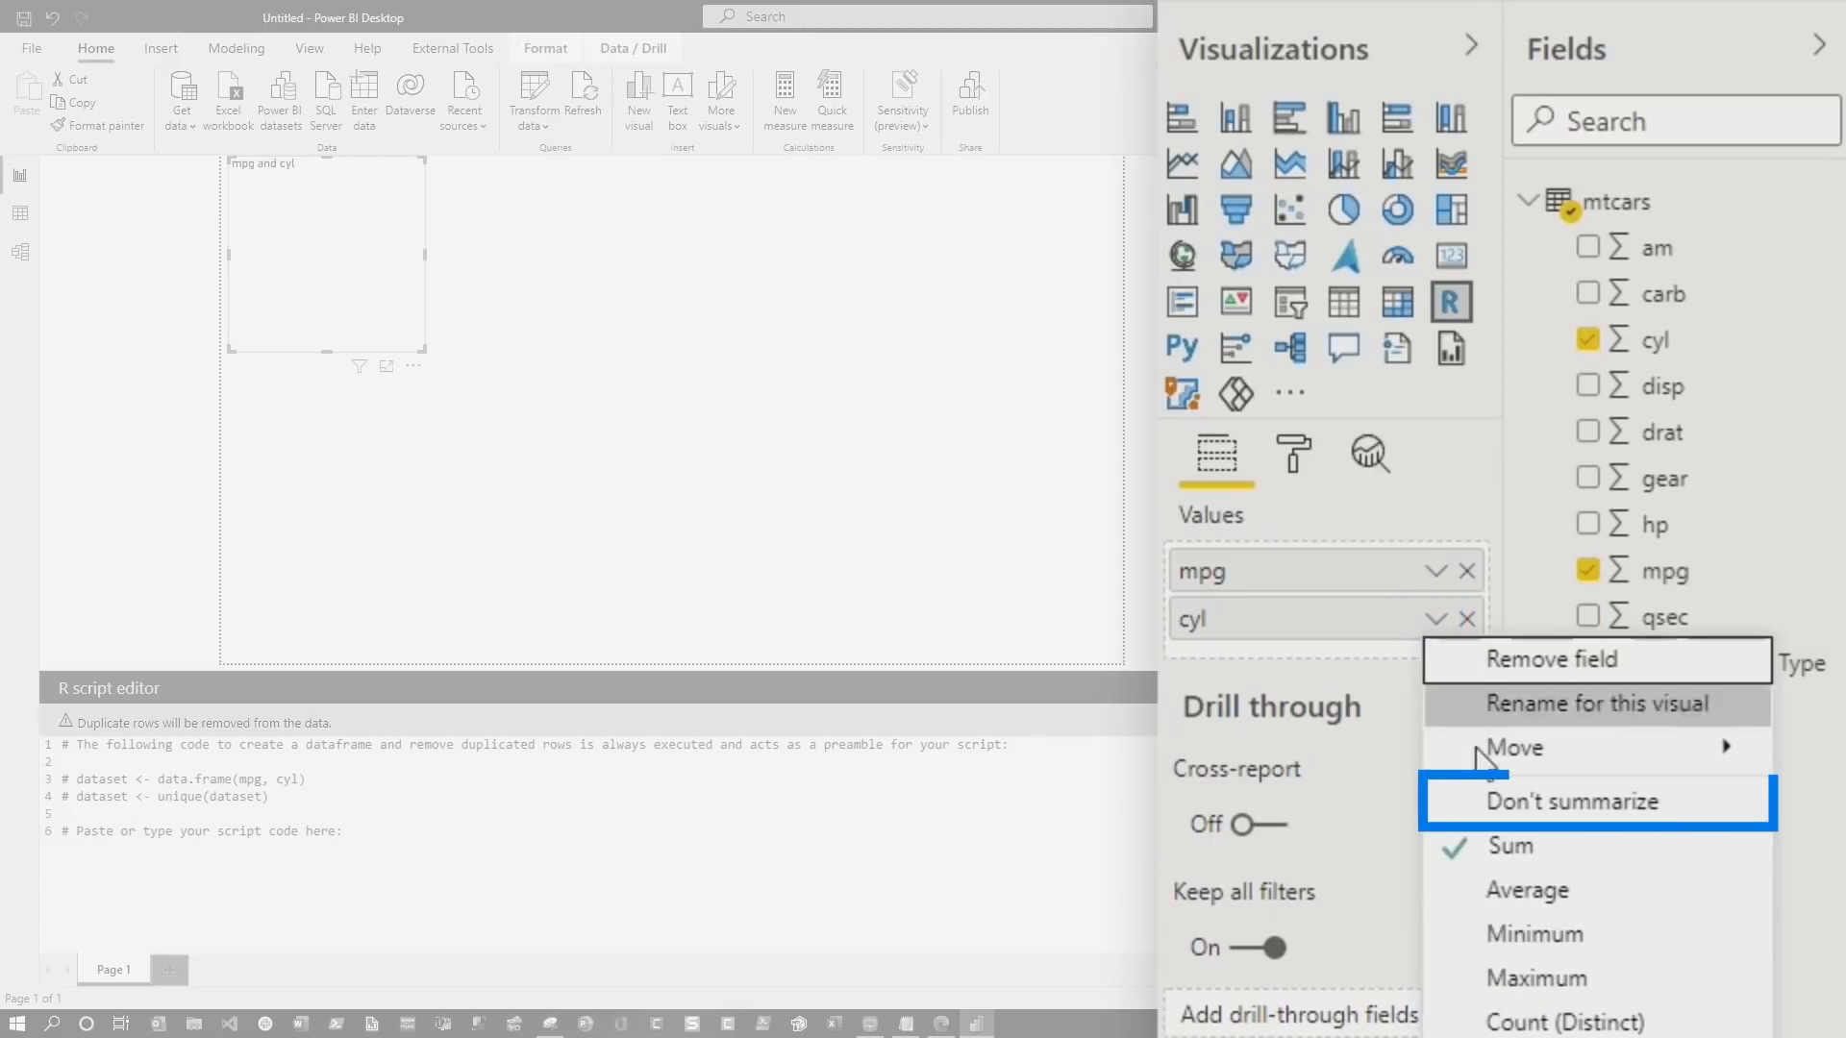
pyautogui.click(1551, 779)
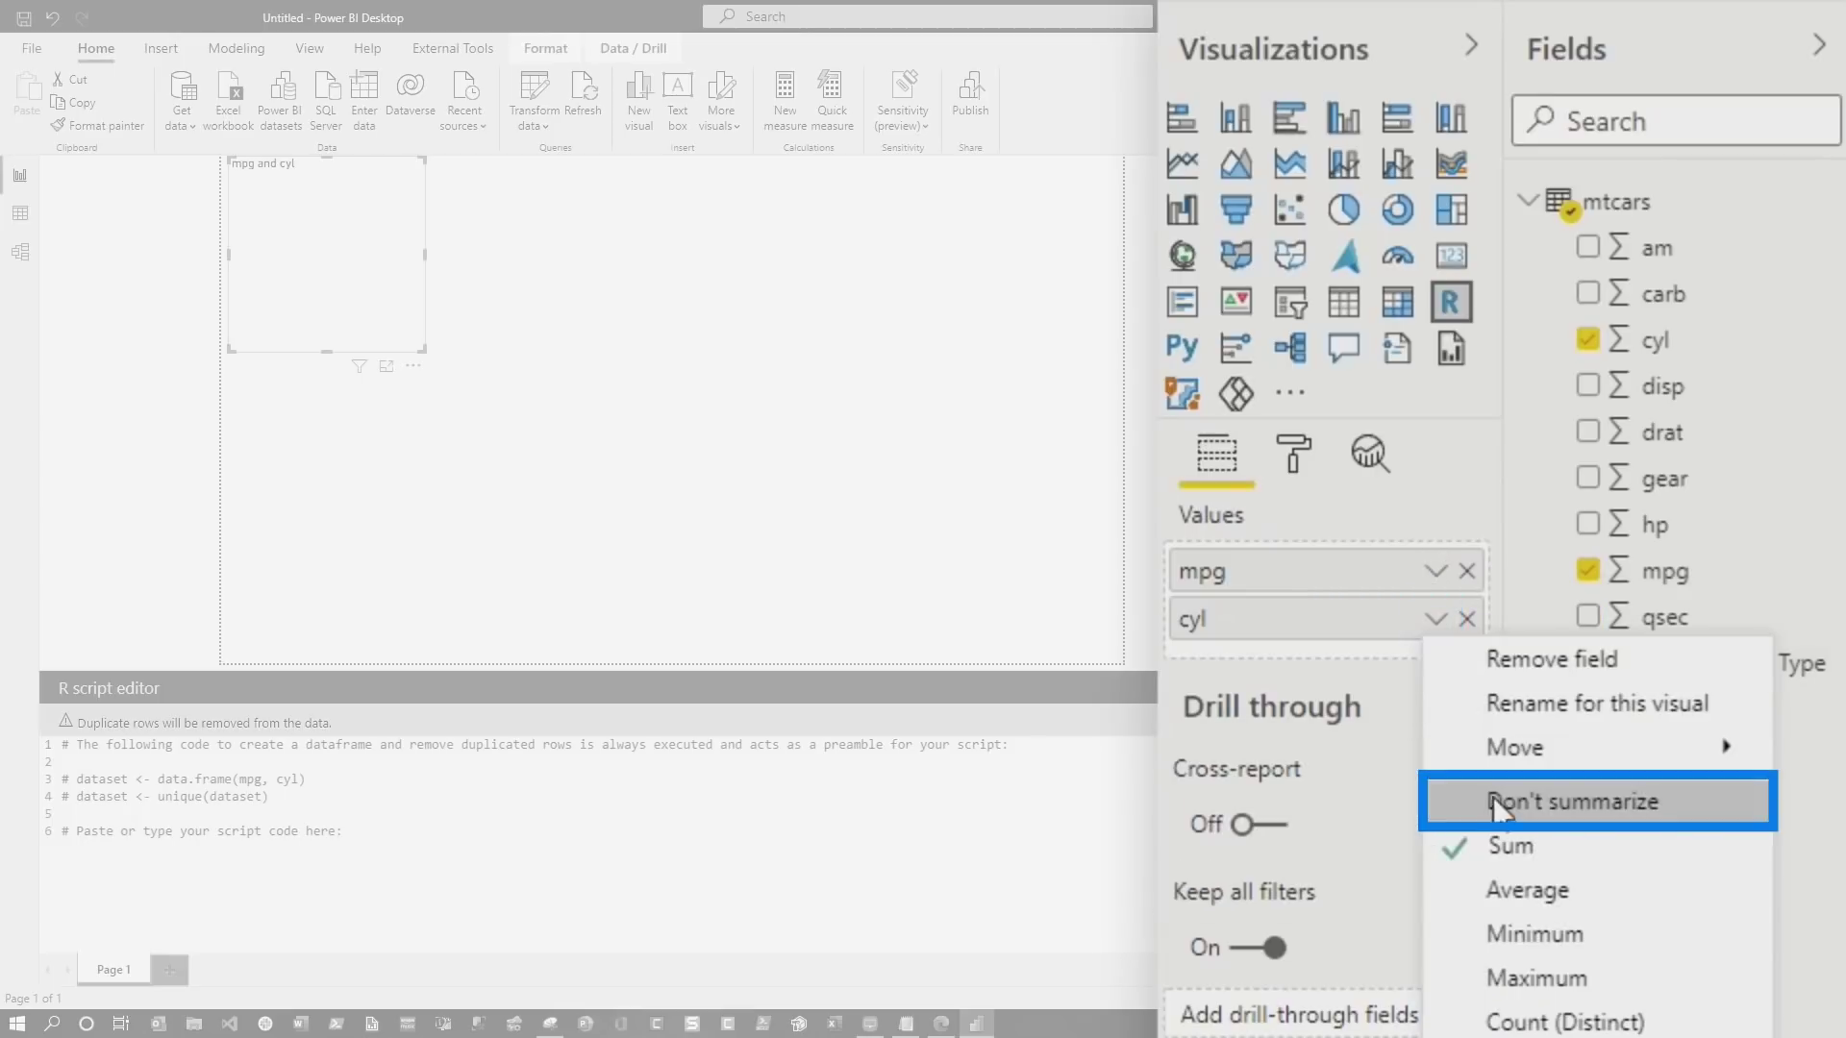
pyautogui.write('boxplot(da')
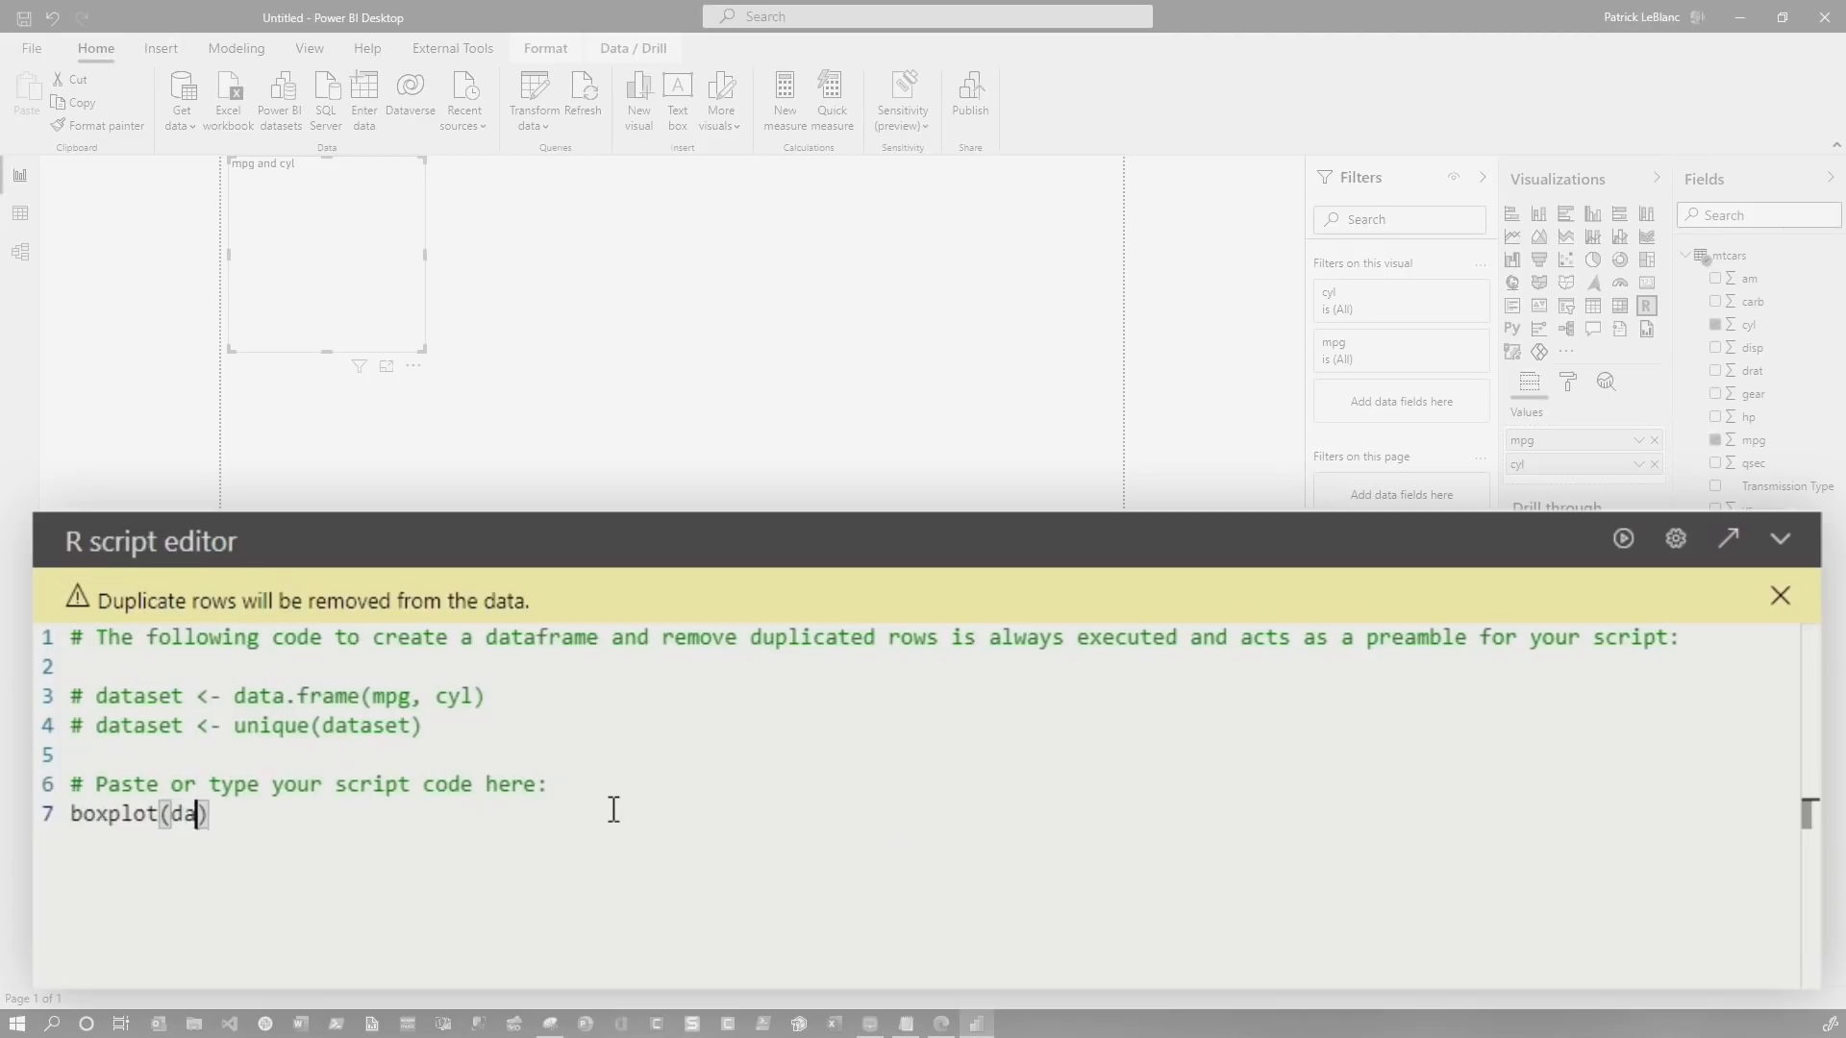
pyautogui.write('taset$')
pyautogui.write('mpg')
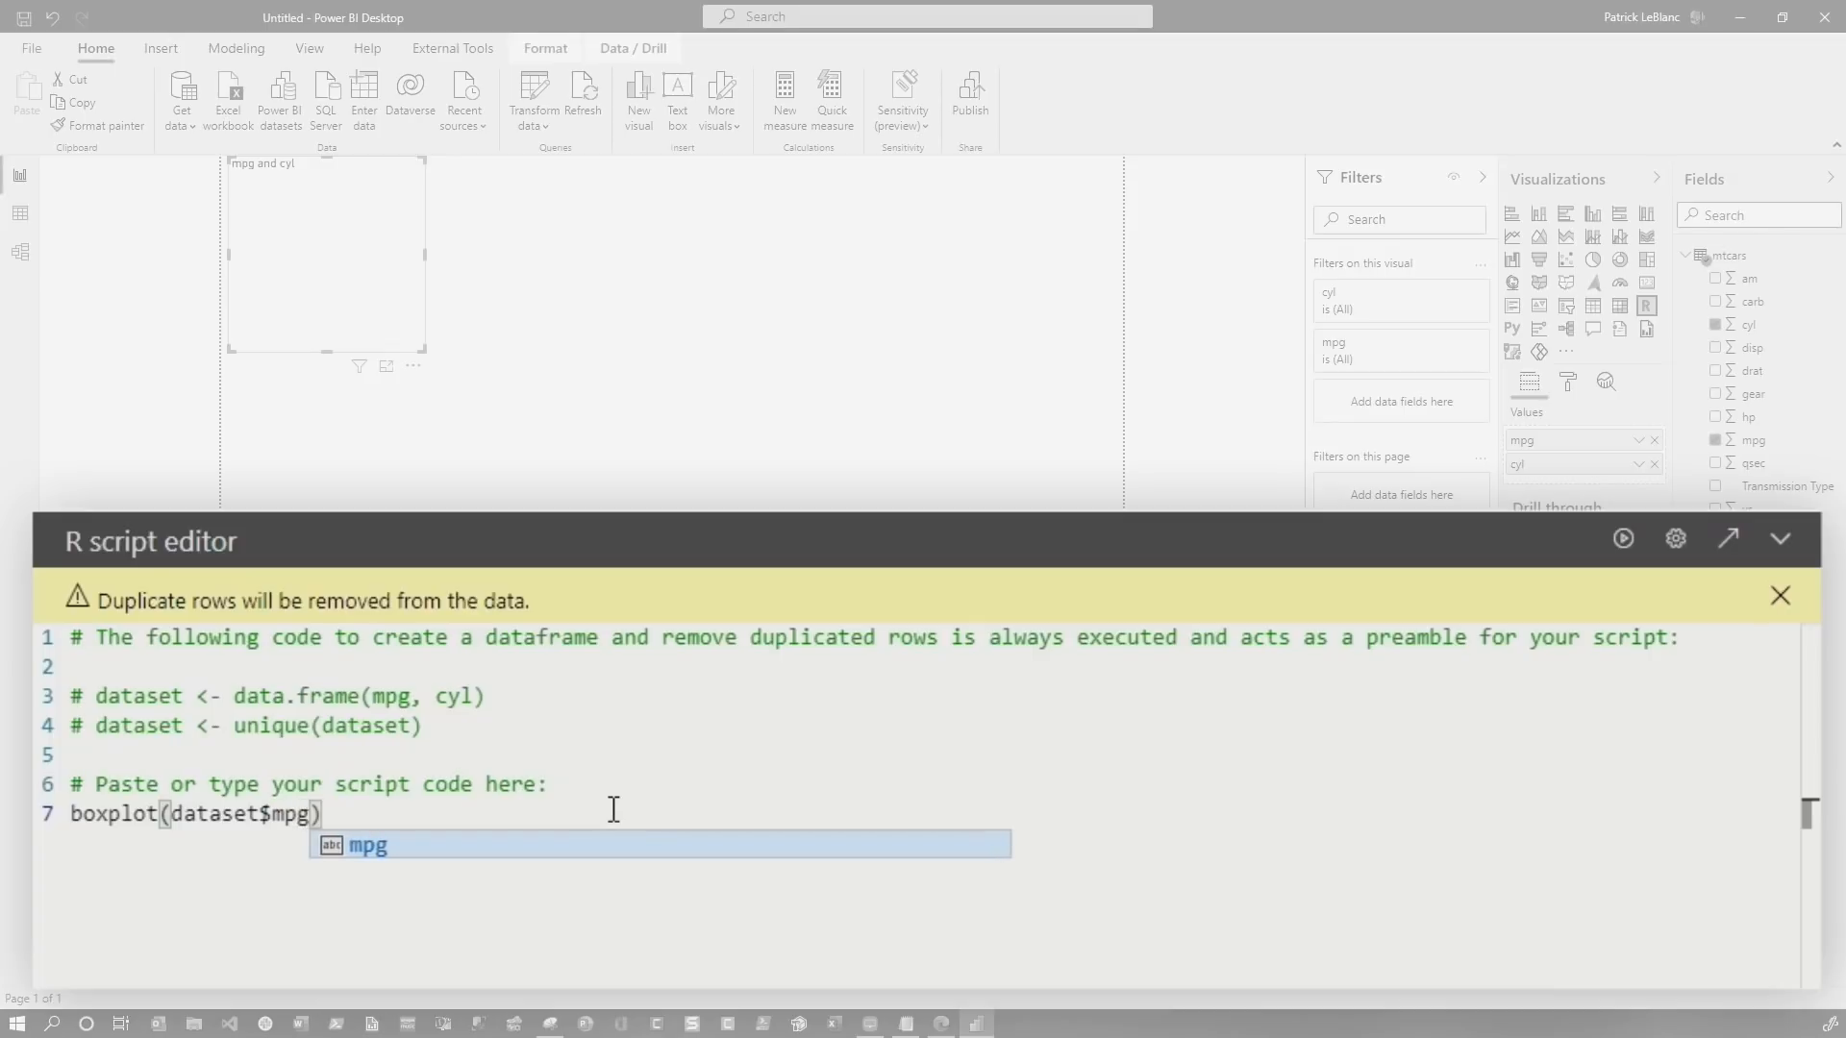
pyautogui.write(' ~ ')
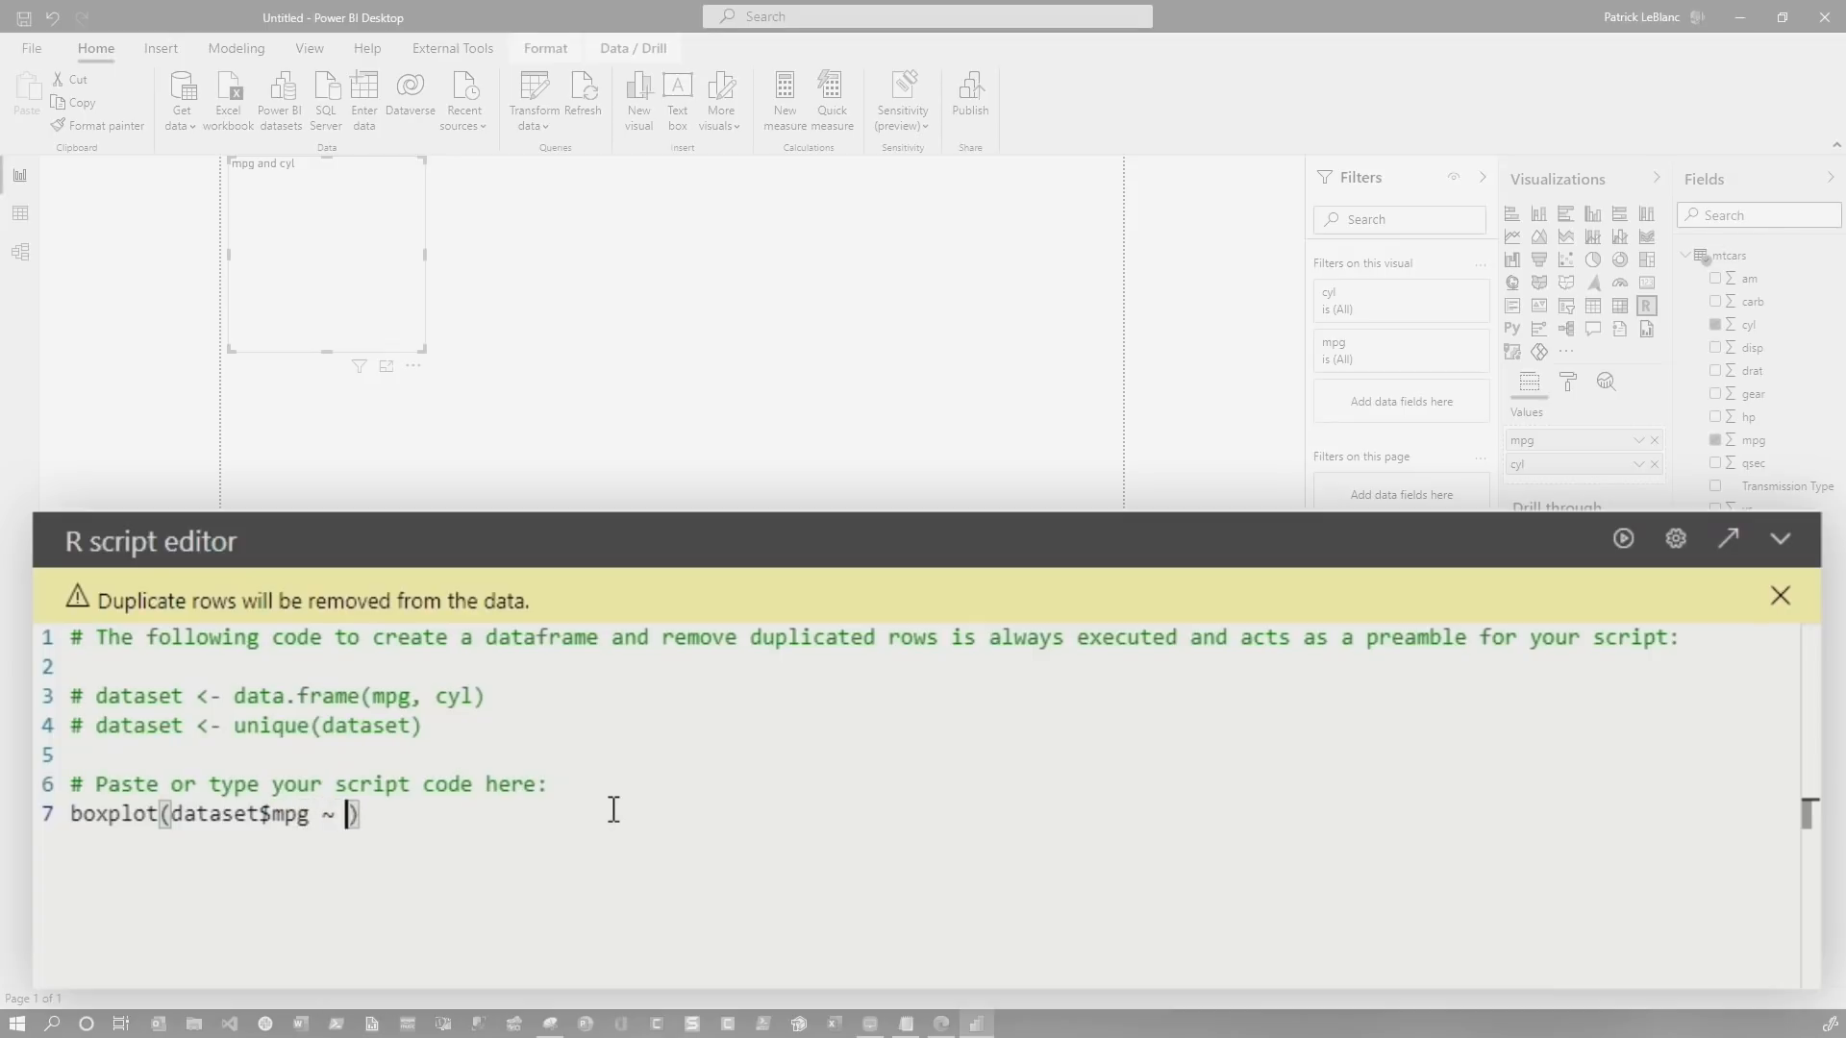
pyautogui.write('dataset$')
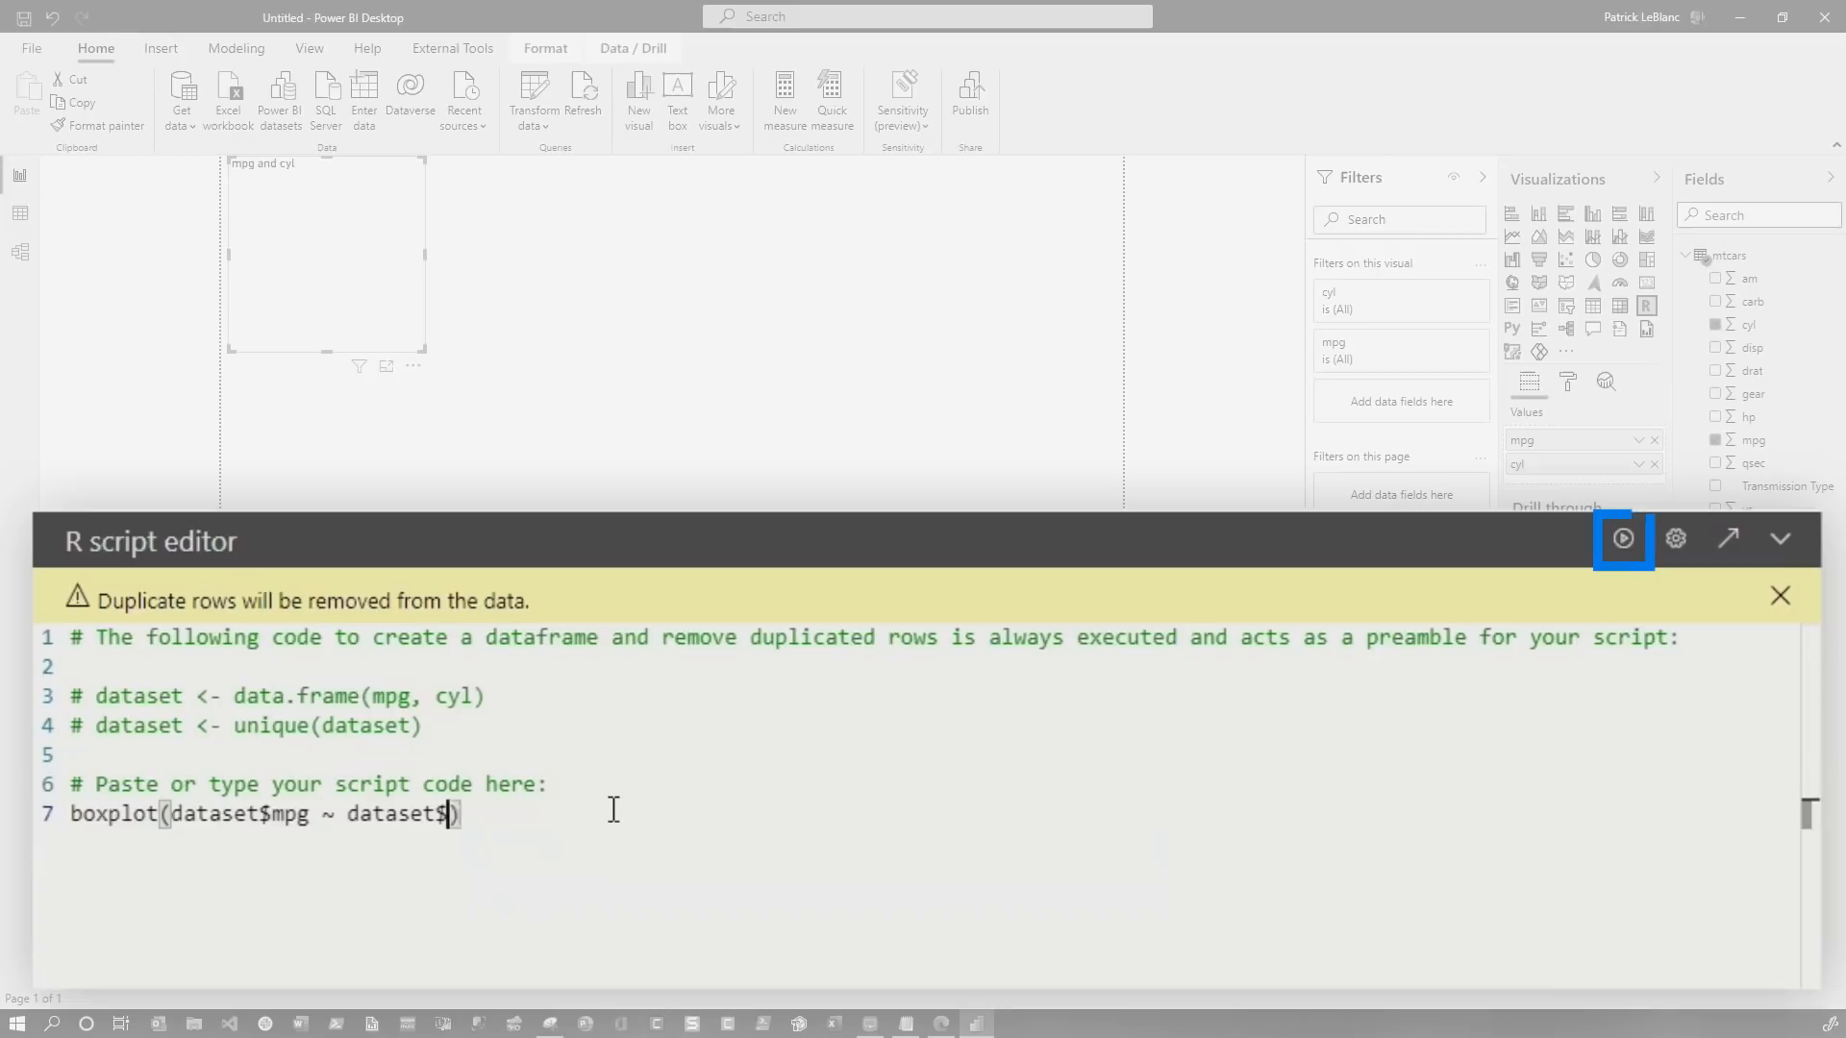
# - Run boxplot(dataset$mpg ~ dataset$cyl) to render mpg by cylinder count in the R visual
pyautogui.click(1625, 539)
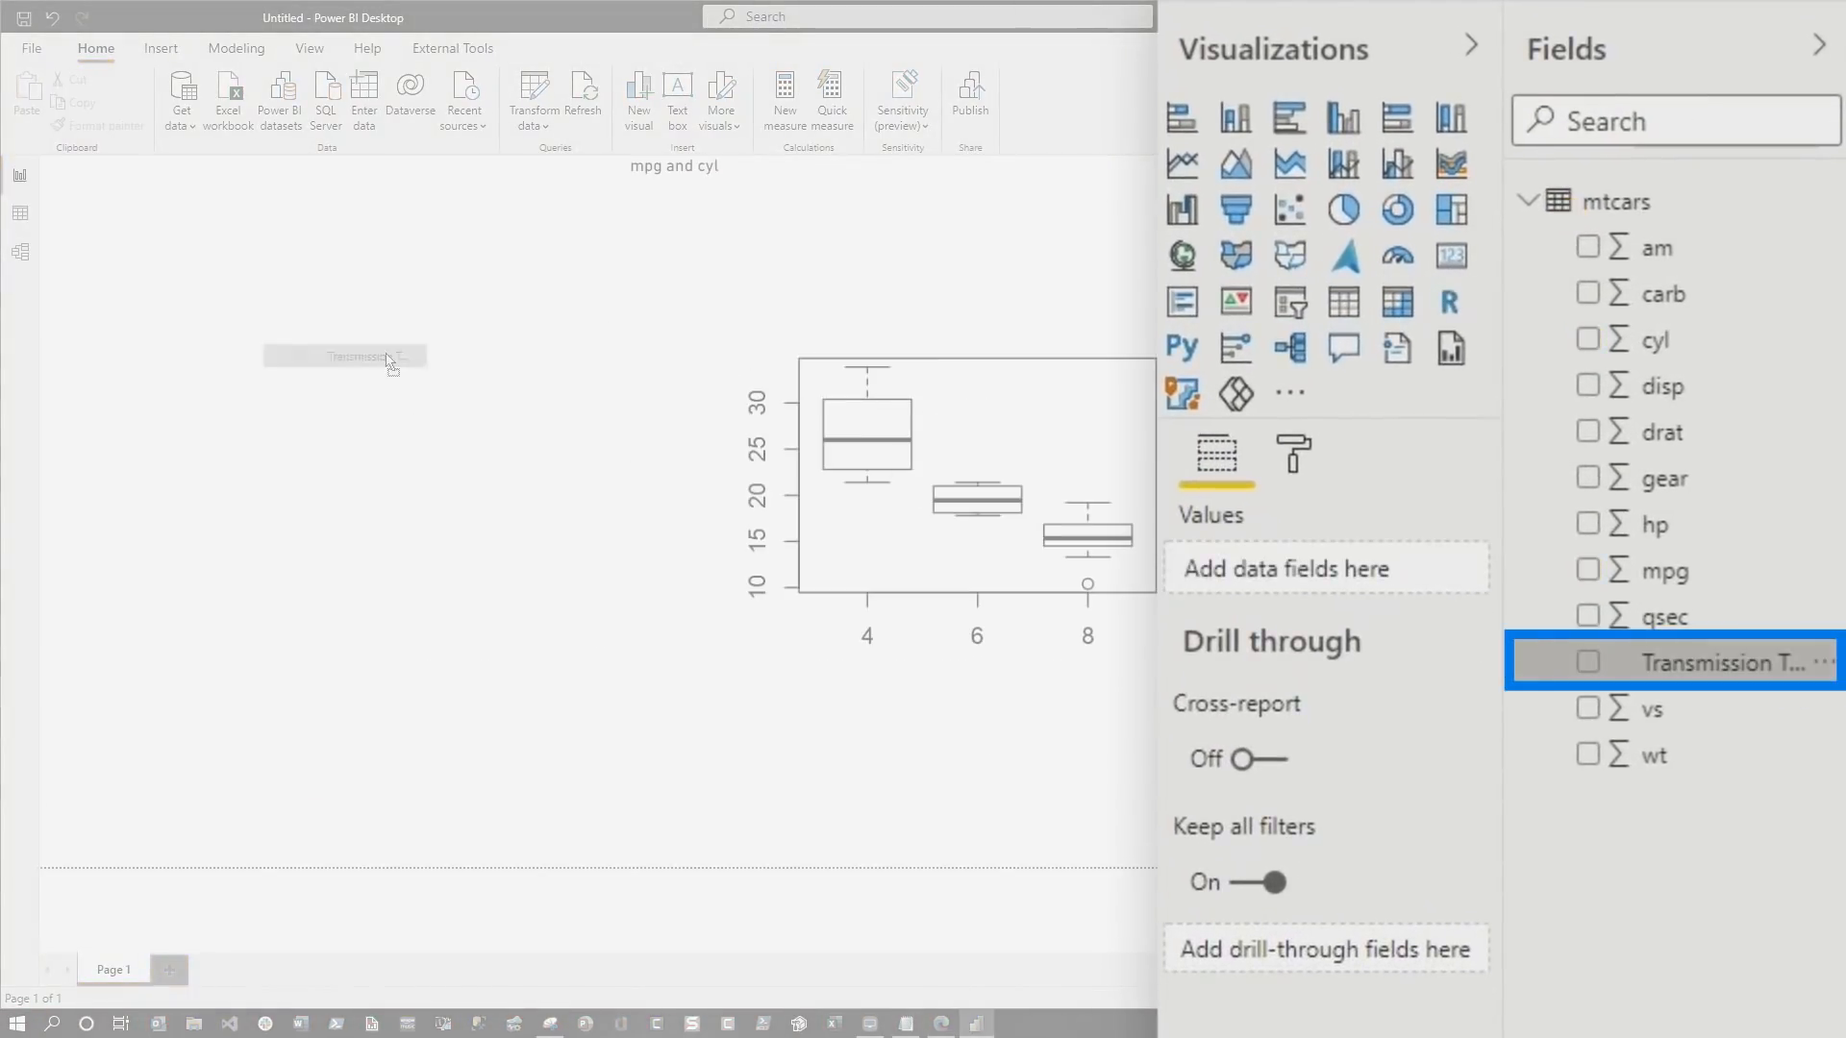
# - Add a Transmission Type slicer and filter the boxplot to Manual cars
pyautogui.moveTo(1731, 662); pyautogui.dragTo(268, 325)
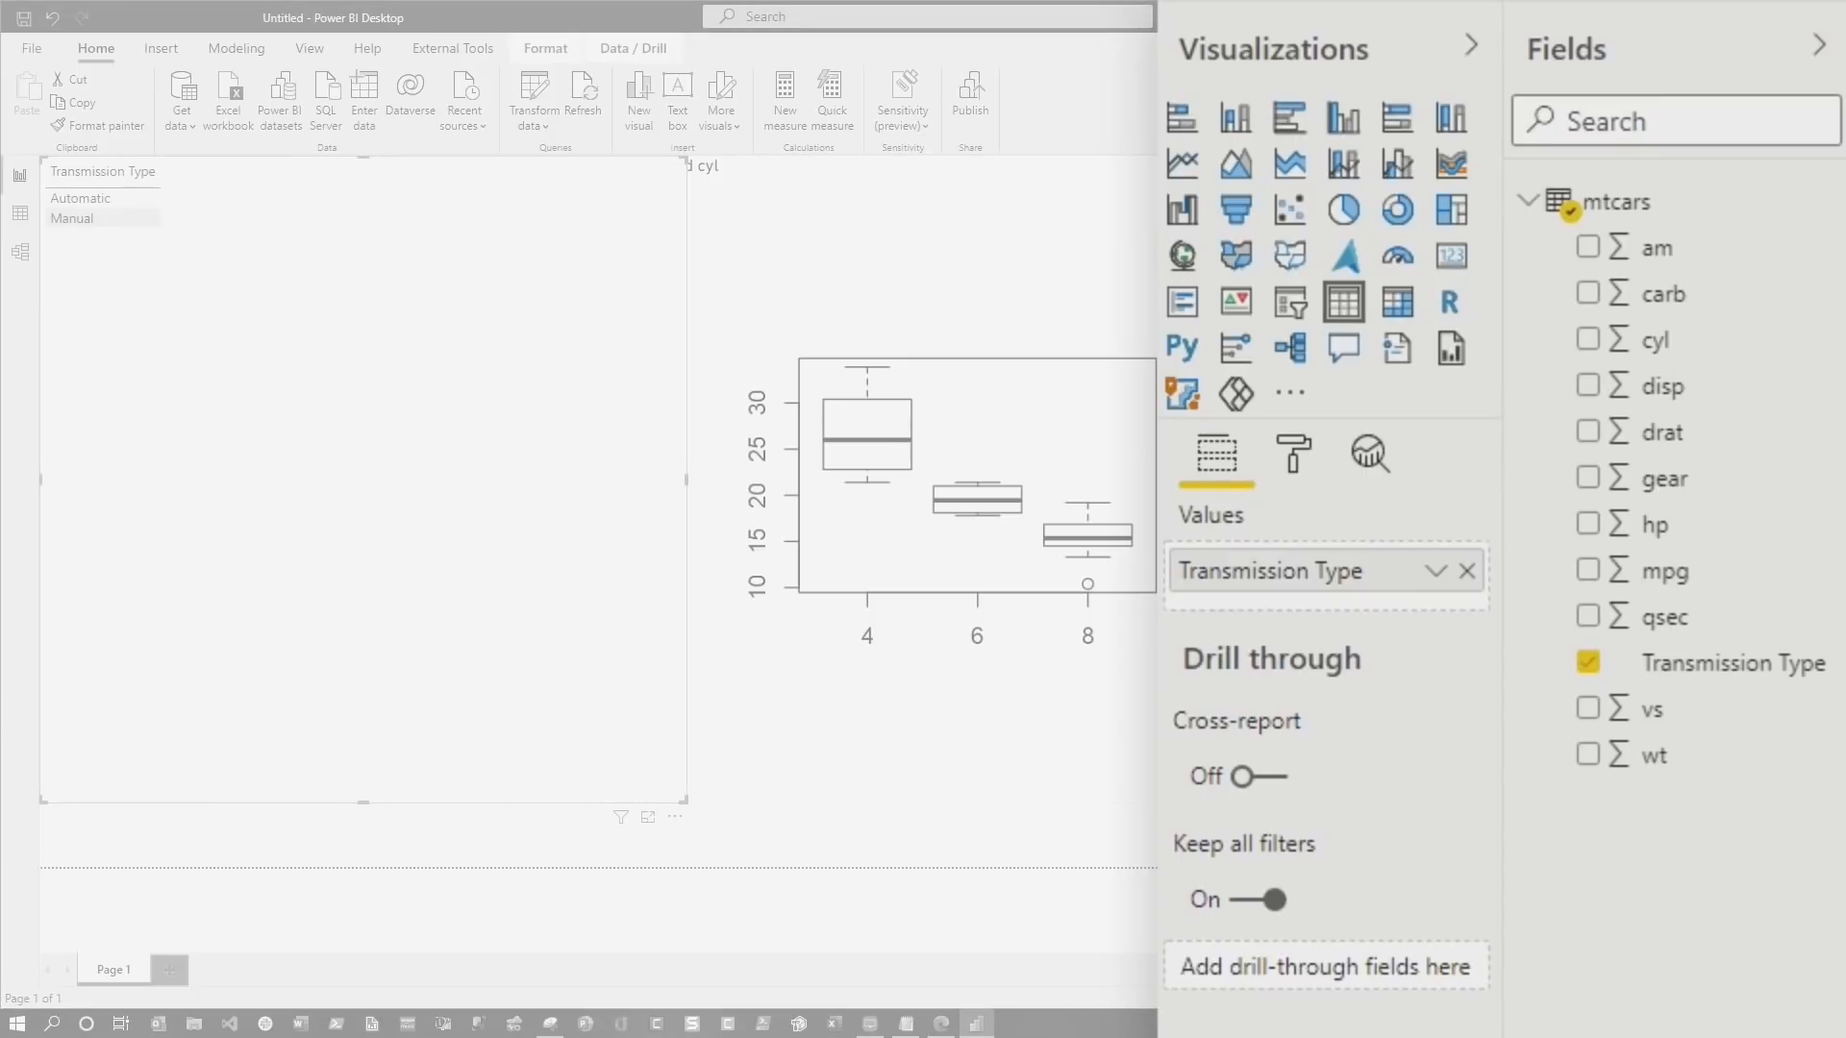
pyautogui.click(1290, 301)
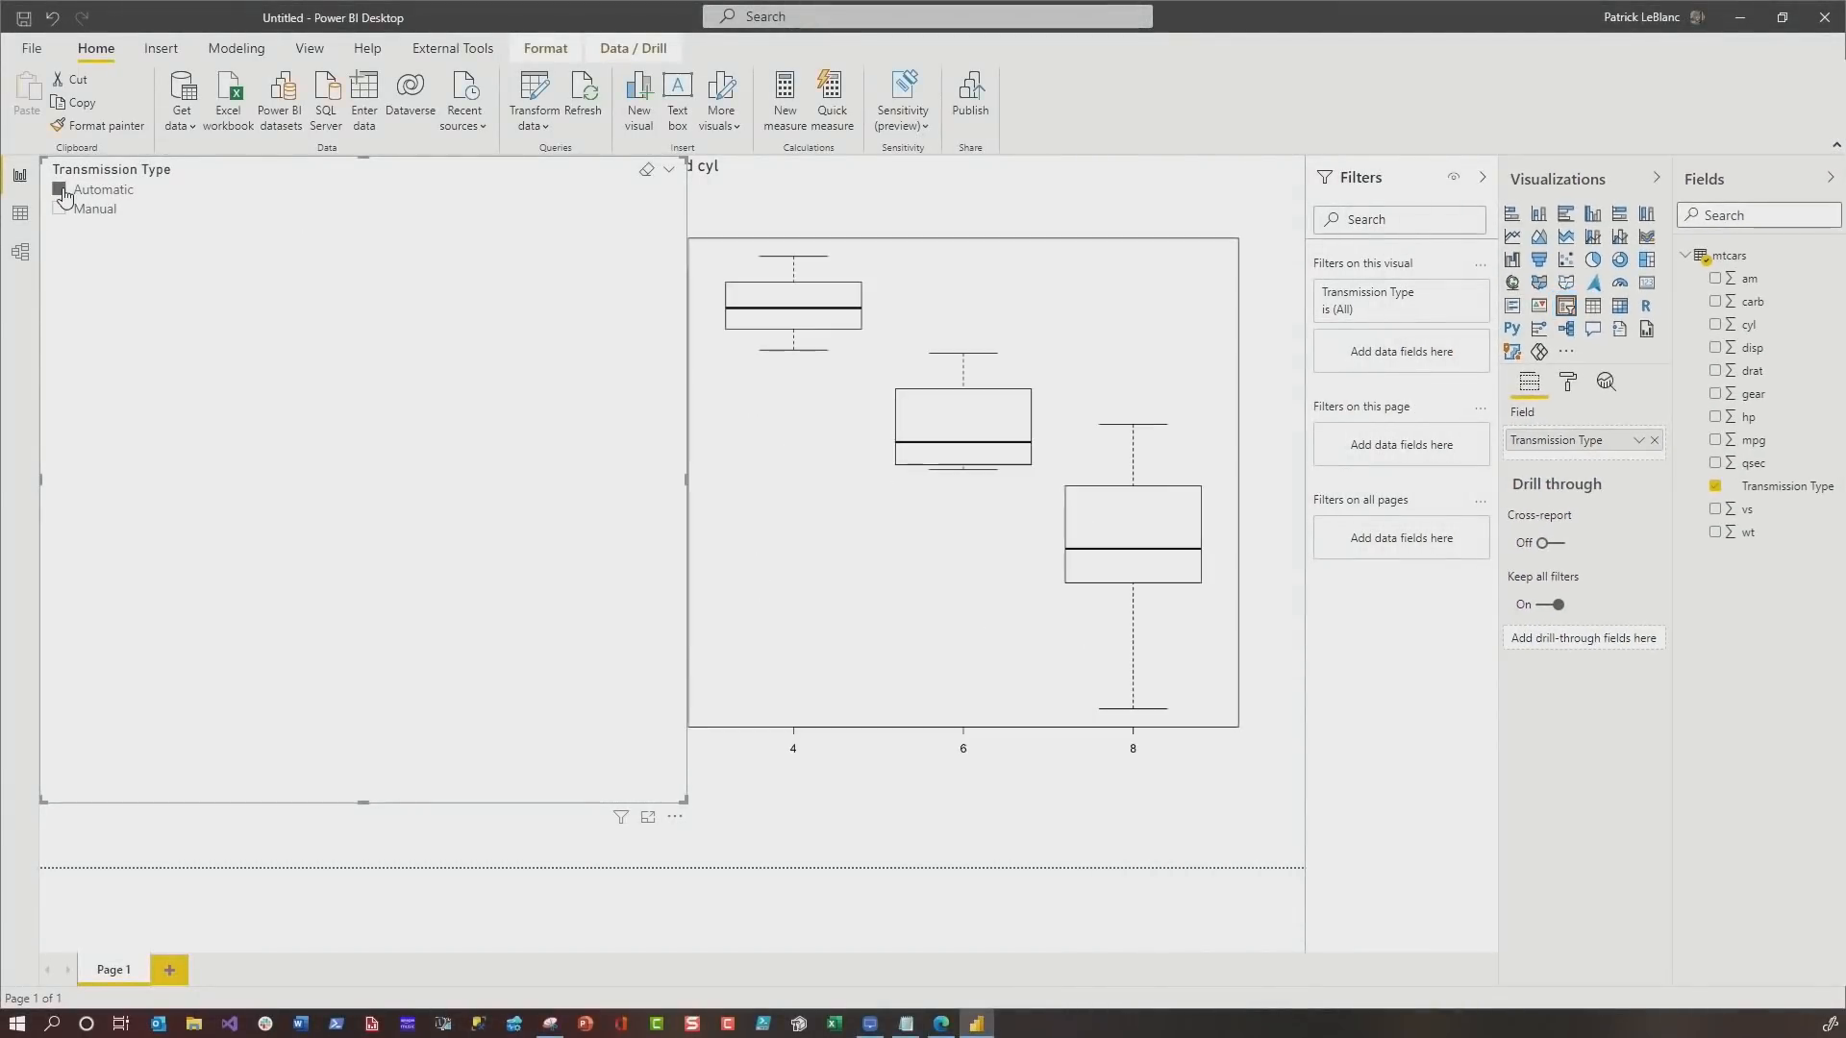
pyautogui.click(61, 208)
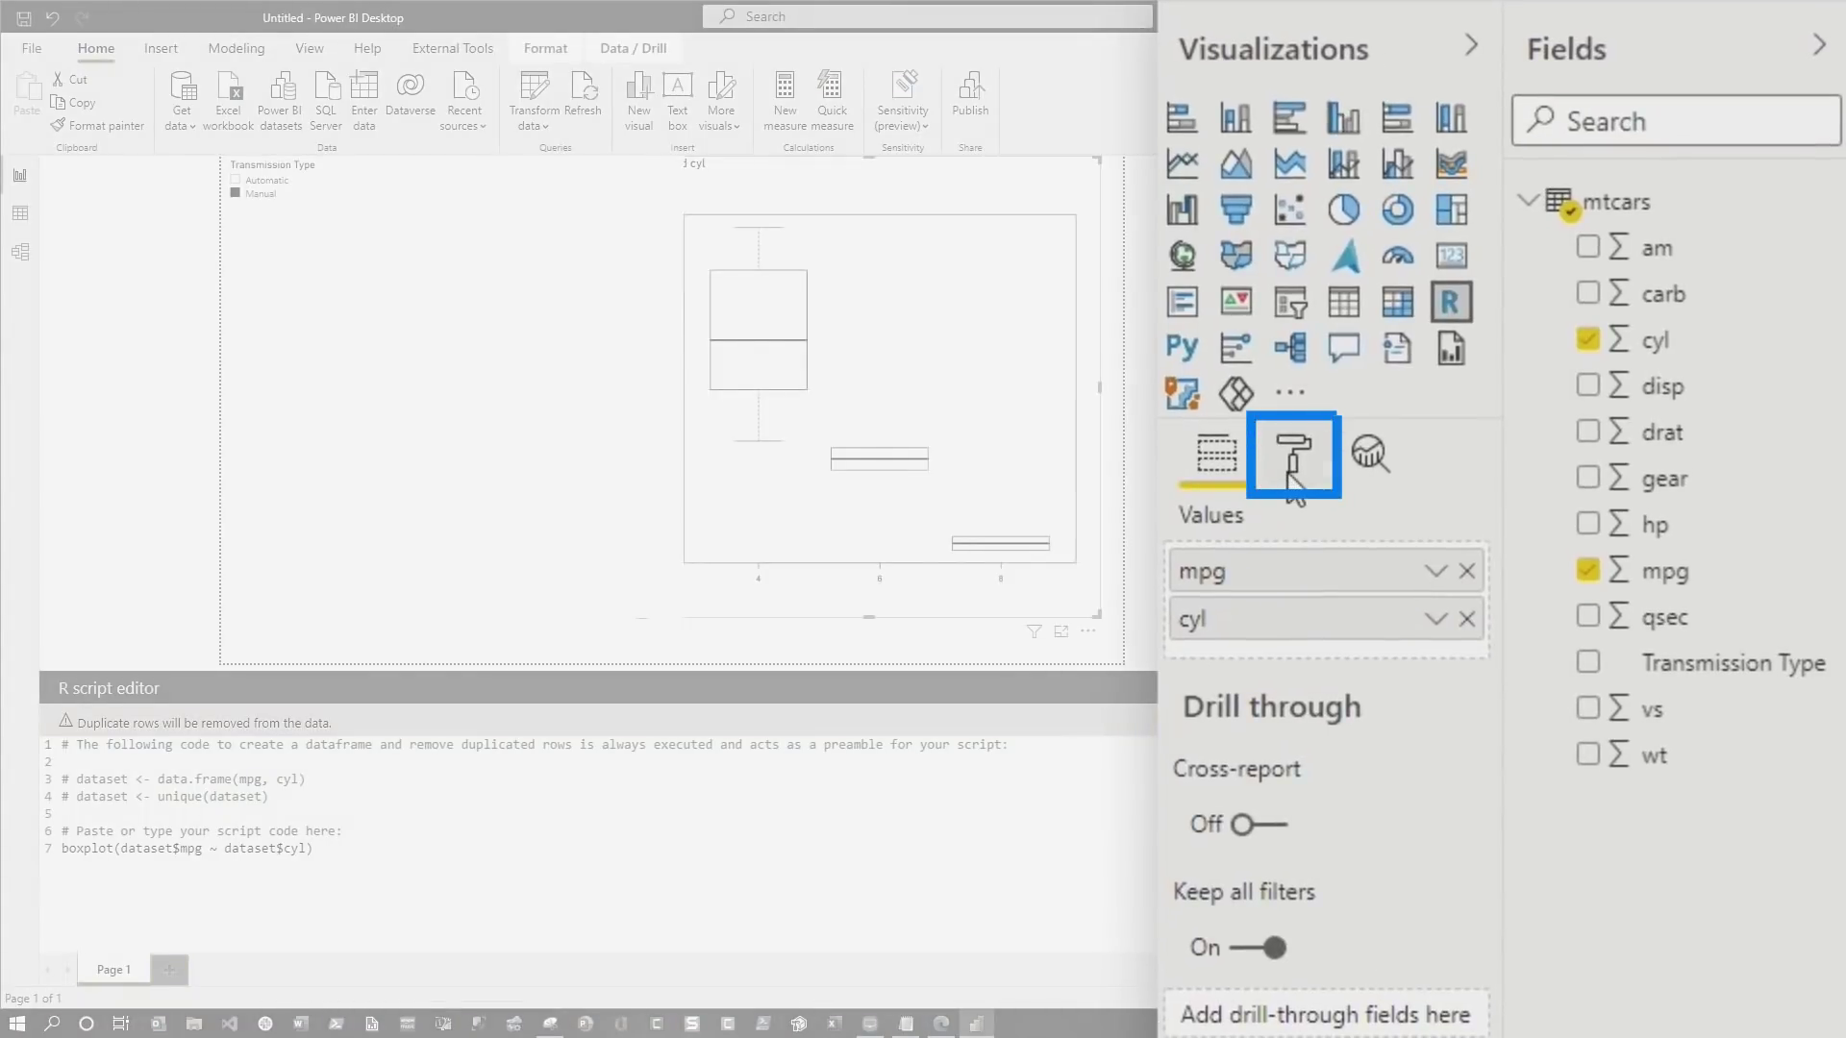
# - Turn the R visual's title off and widen the boxplot across the canvas
pyautogui.click(1293, 462)
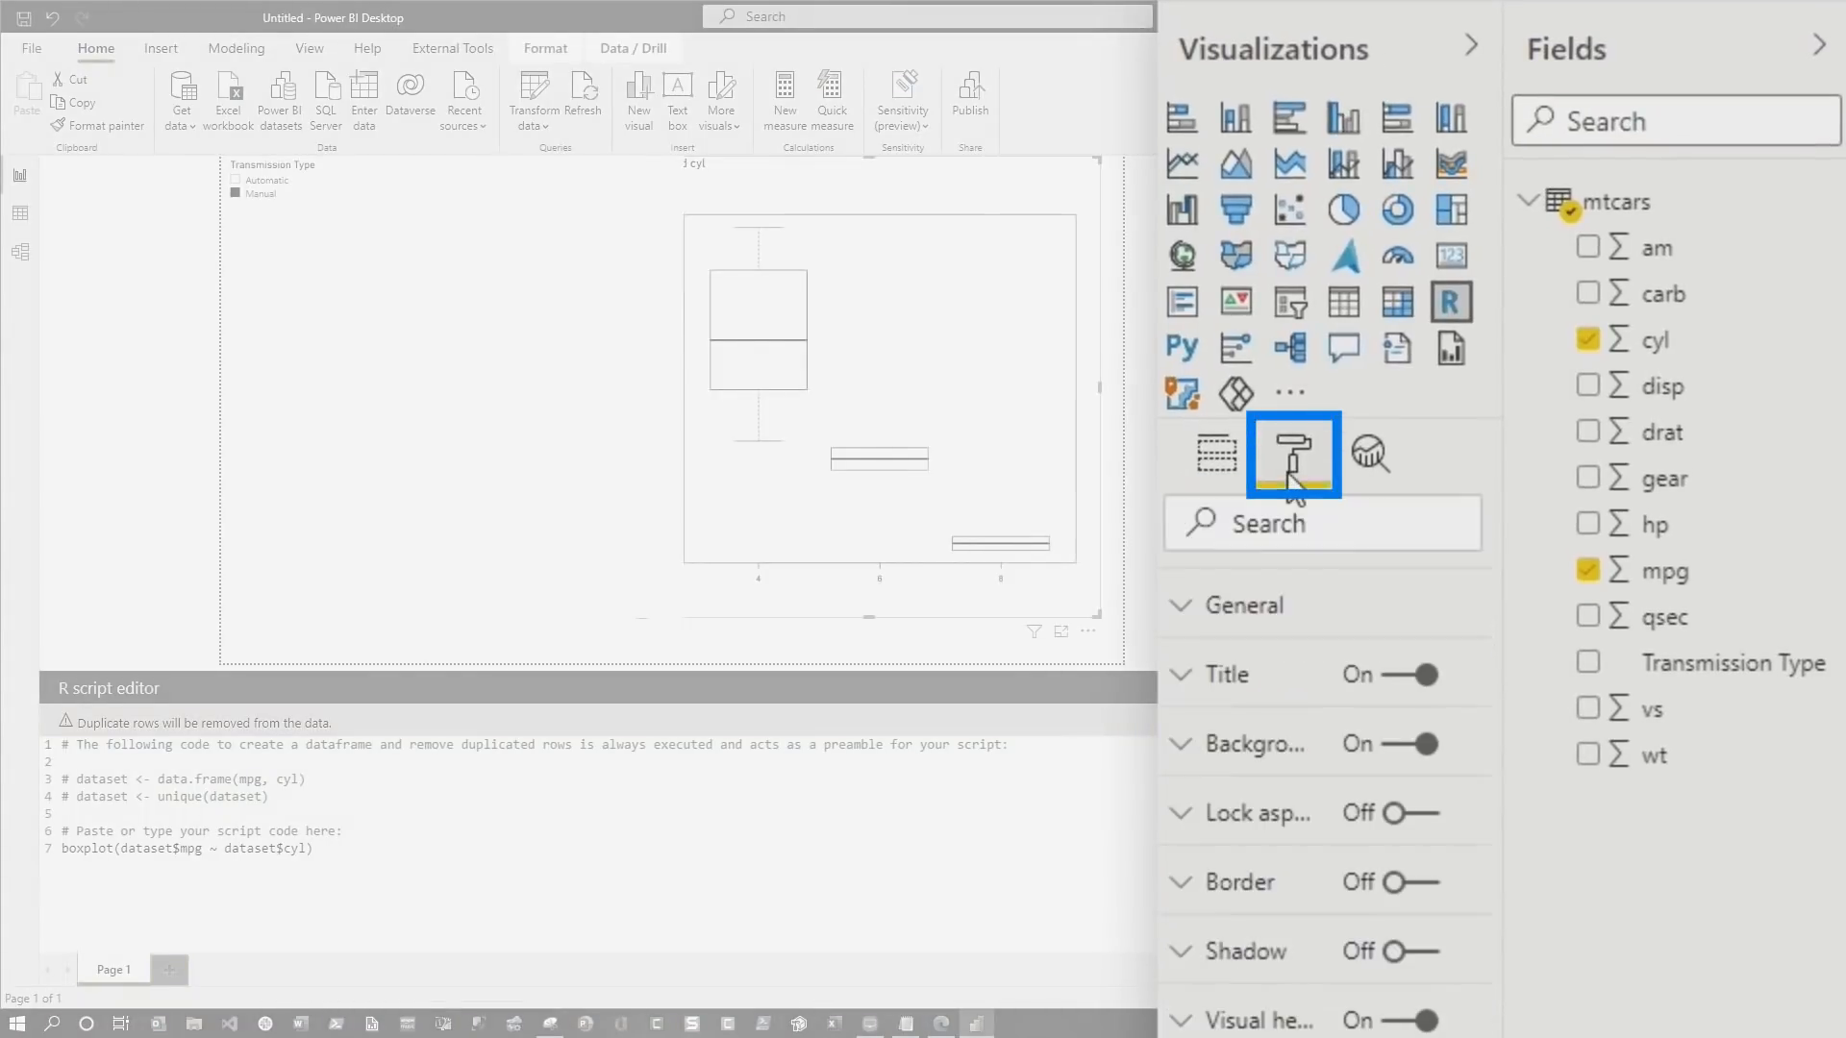
pyautogui.click(1413, 676)
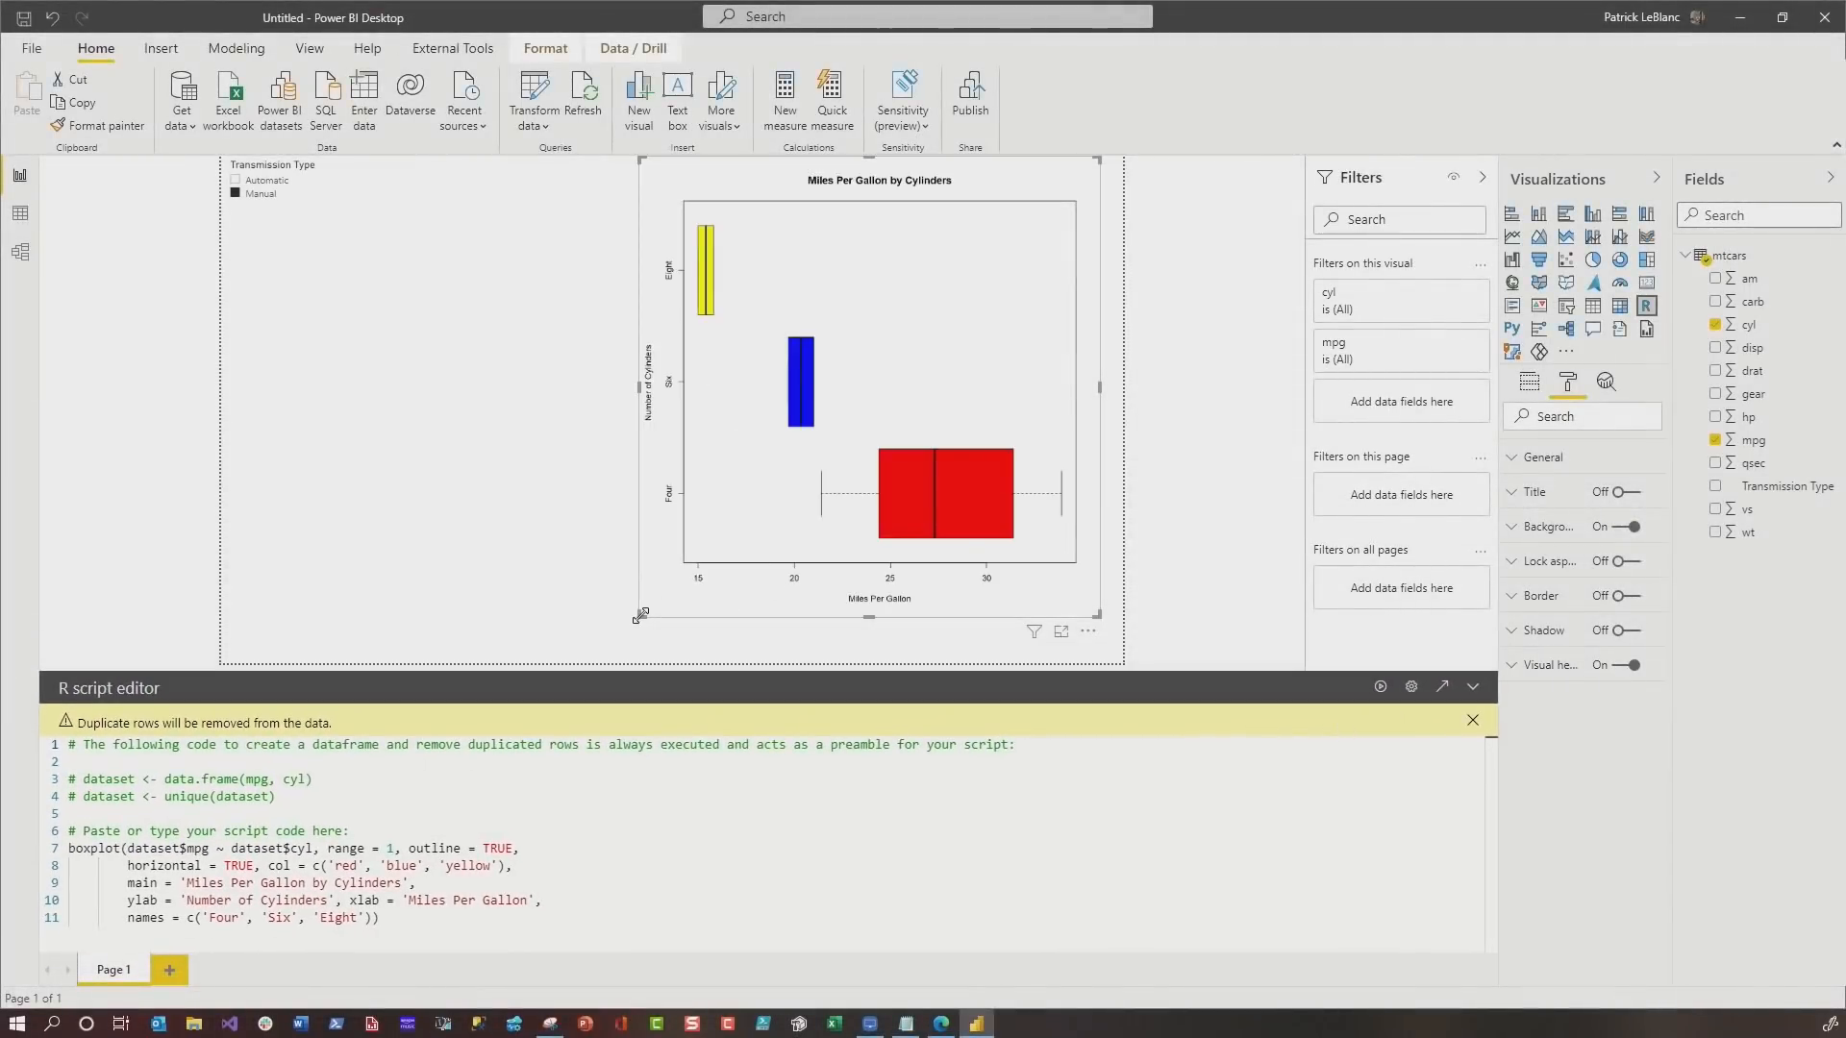
pyautogui.moveTo(640, 617); pyautogui.dragTo(223, 617)
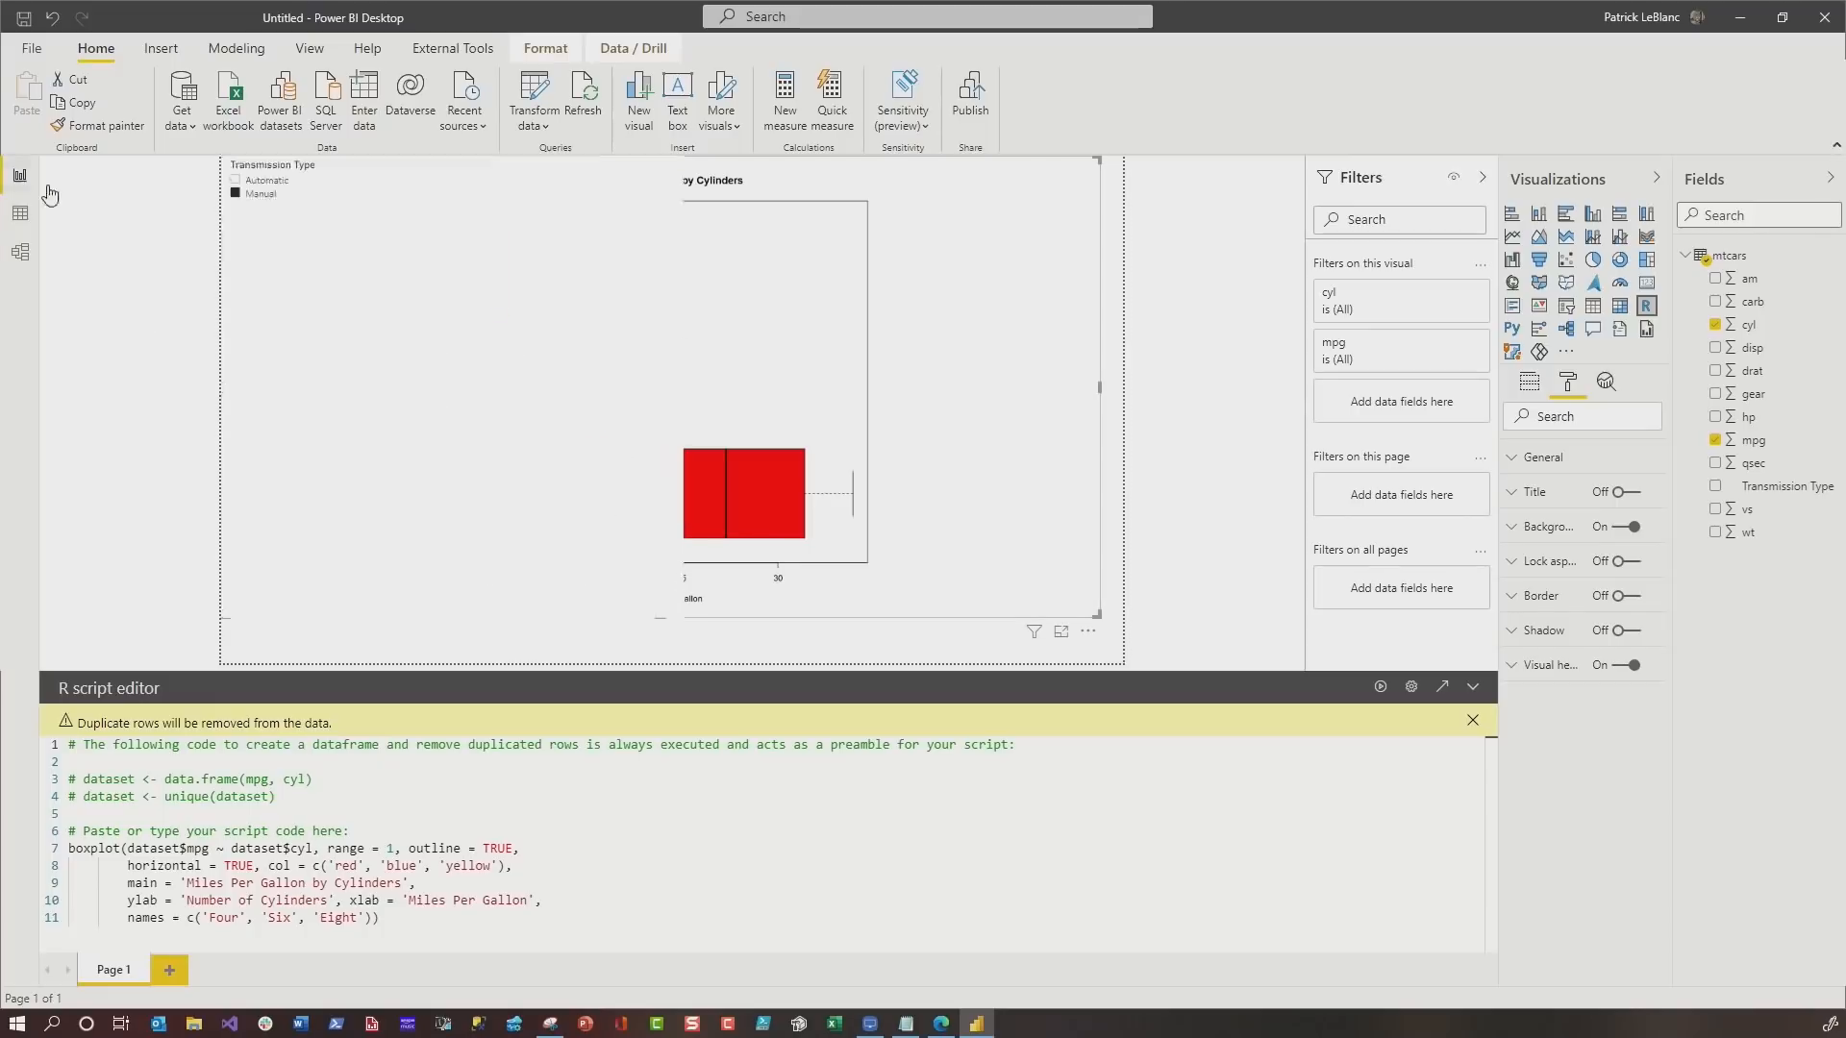